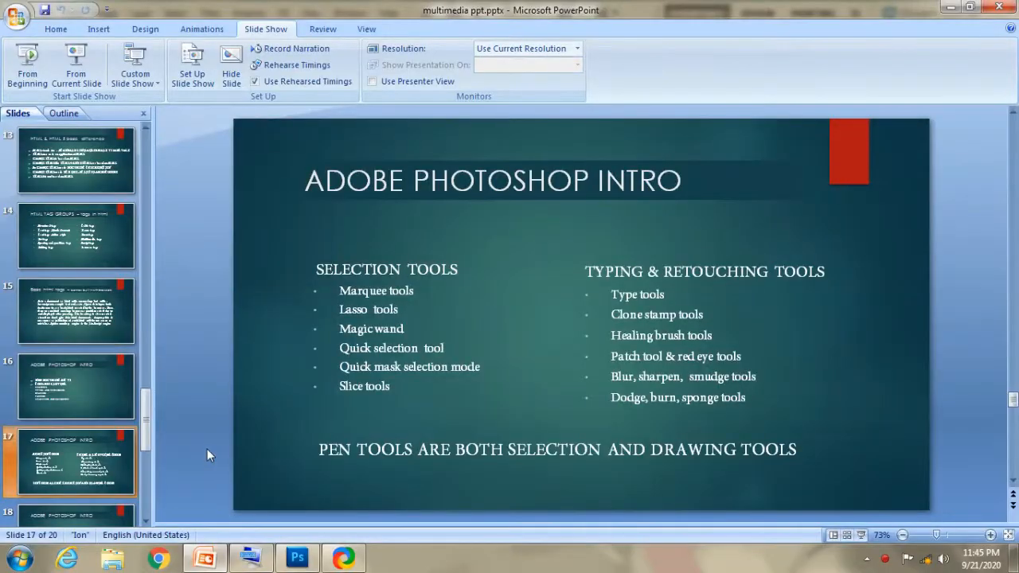
Step: Present the Adobe Photoshop Intro slide listing the selection and retouching tools full screen, and end the show
{"action": "left_click", "coordinate": [85, 68]}
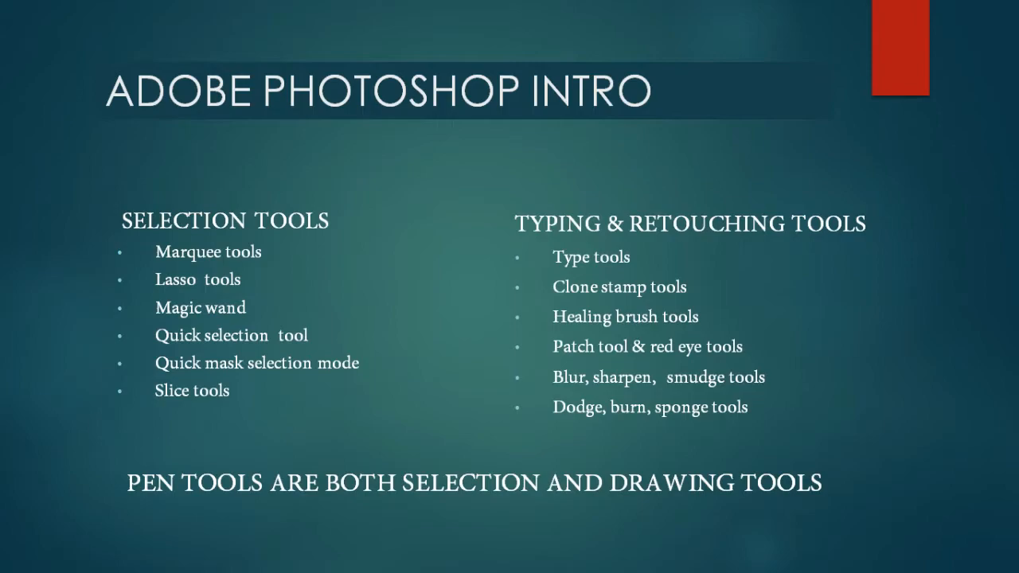
{"action": "key", "text": "Escape"}
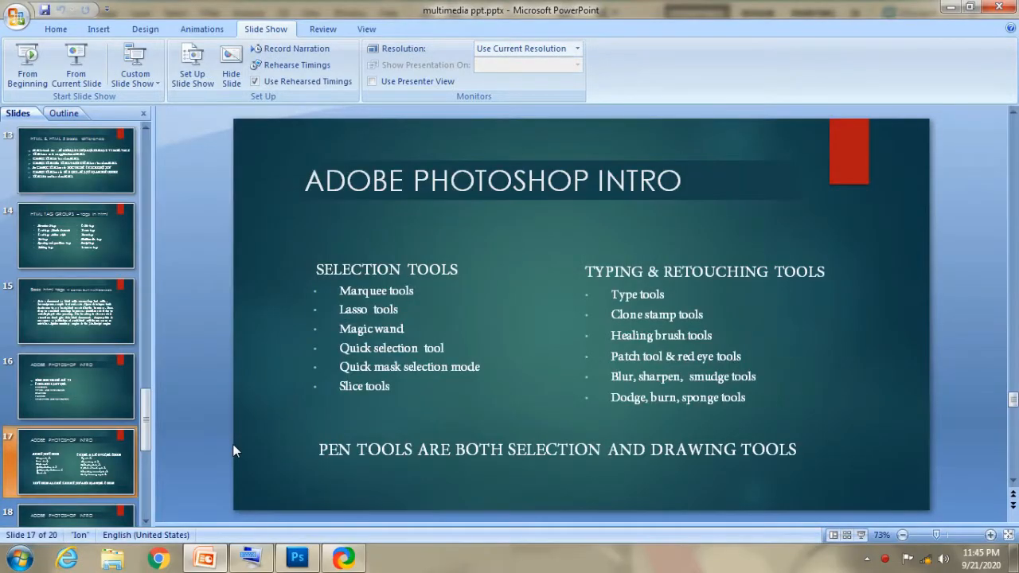
Step: Switch to Photoshop and activate the Magnetic Lasso Tool for the apple image
{"action": "left_click", "coordinate": [297, 557]}
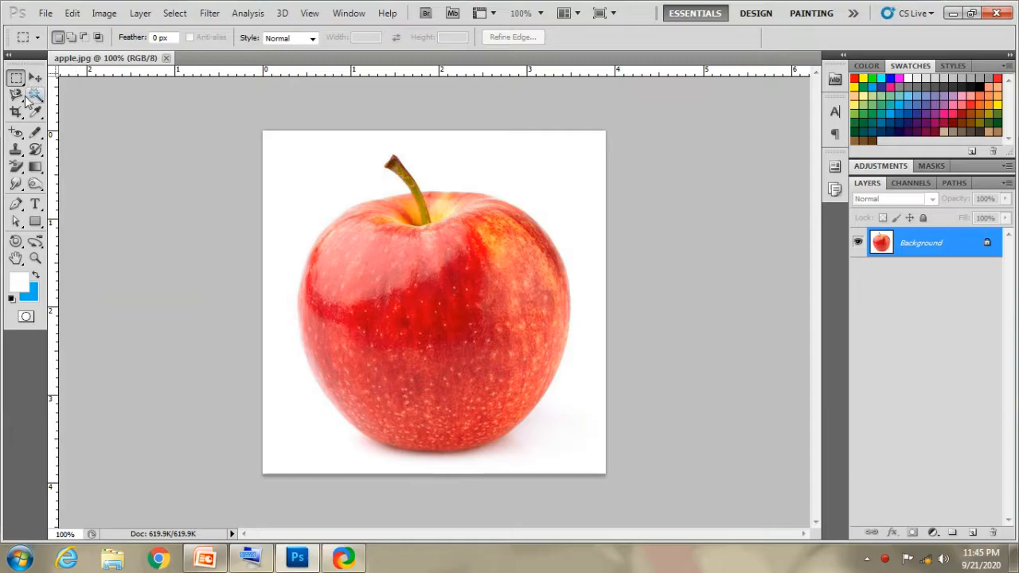
{"action": "left_click", "coordinate": [19, 96]}
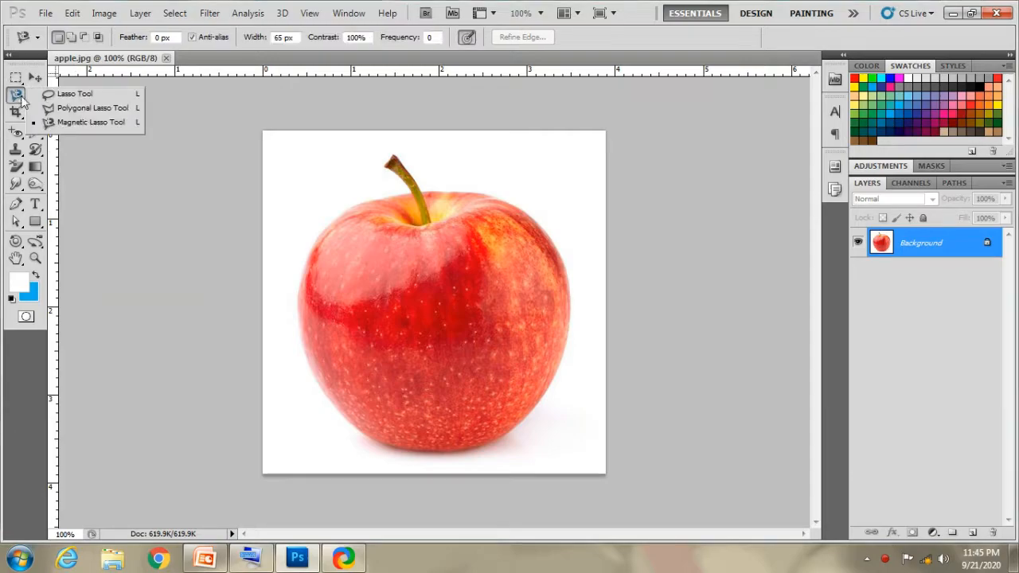
{"action": "left_click", "coordinate": [108, 123]}
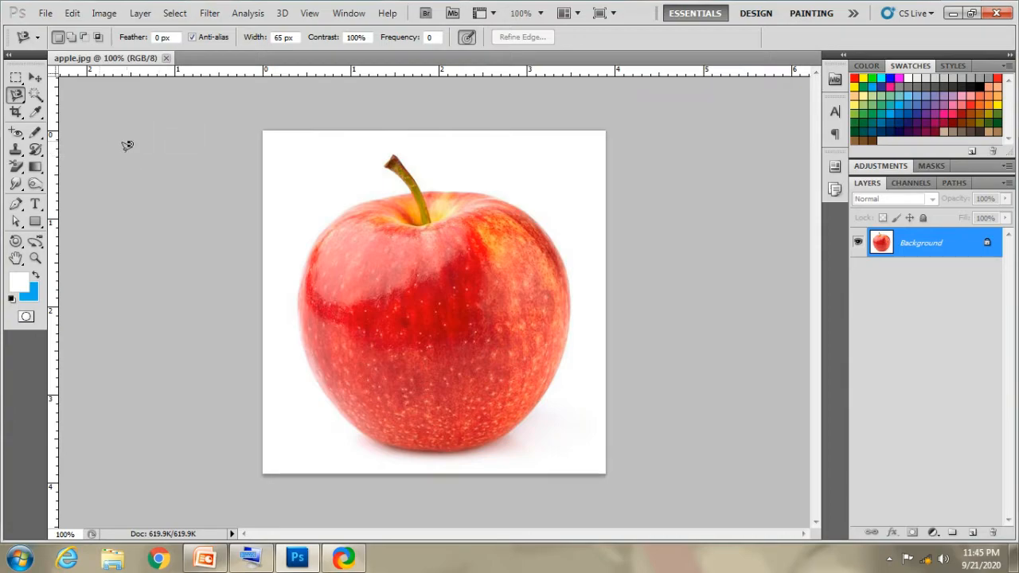
Step: Draw a freehand selection around the apple with the Lasso Tool, and clear the selection
{"action": "right_click", "coordinate": [30, 94]}
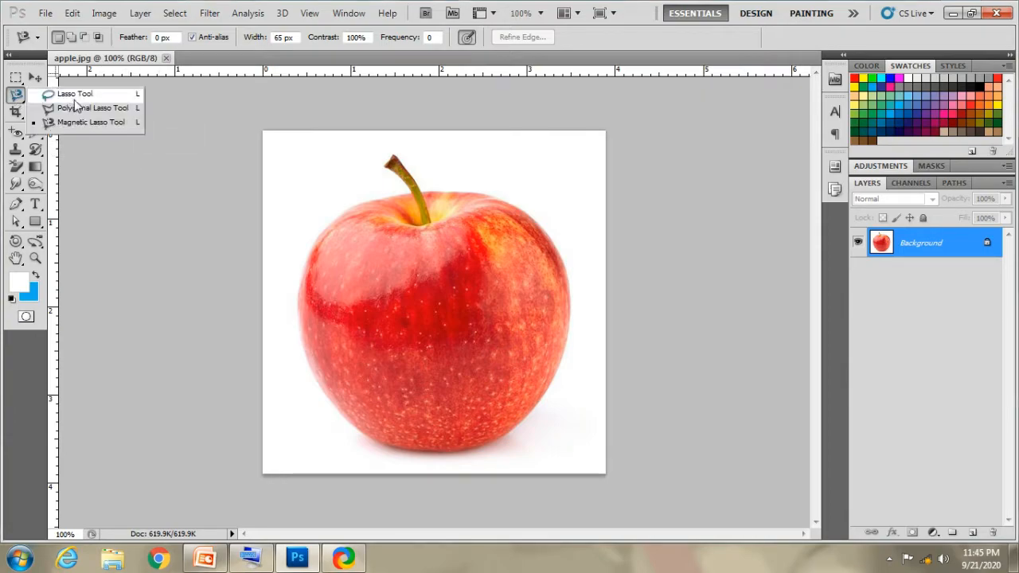
{"action": "left_click", "coordinate": [74, 97]}
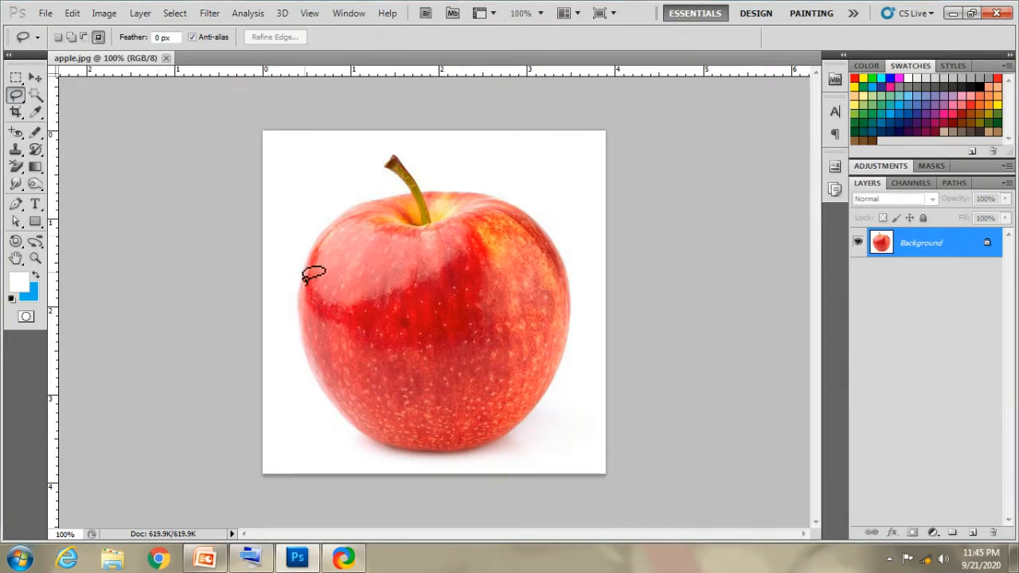
{"action": "mouse_move", "coordinate": [298, 298]}
{"action": "left_mouse_down"}
{"action": "mouse_move", "coordinate": [331, 222]}
{"action": "mouse_move", "coordinate": [354, 206]}
{"action": "mouse_move", "coordinate": [424, 193]}
{"action": "mouse_move", "coordinate": [480, 201]}
{"action": "left_mouse_up"}
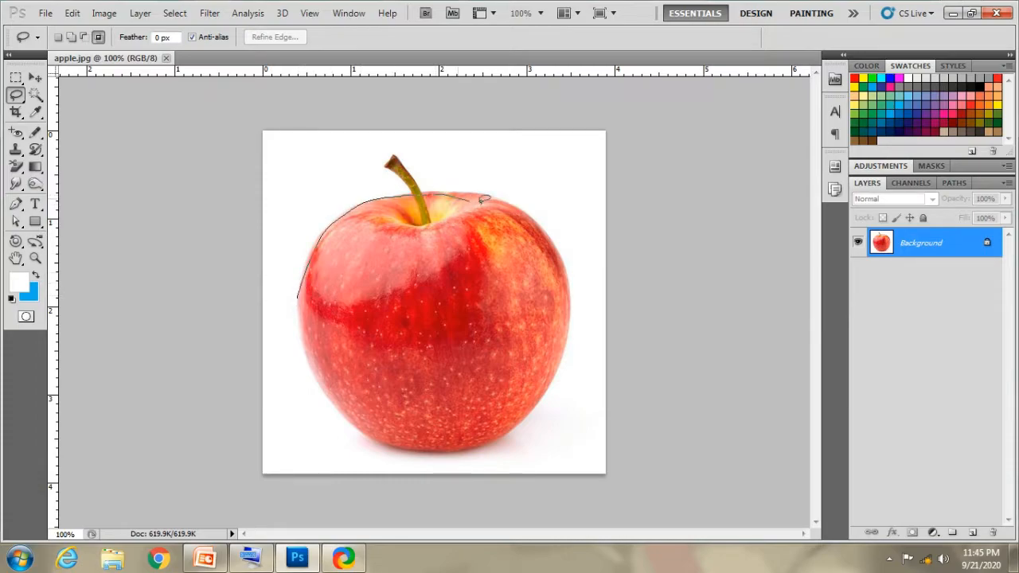
{"action": "mouse_move", "coordinate": [543, 229]}
{"action": "left_mouse_down"}
{"action": "mouse_move", "coordinate": [574, 304]}
{"action": "mouse_move", "coordinate": [574, 338]}
{"action": "mouse_move", "coordinate": [544, 396]}
{"action": "left_mouse_up"}
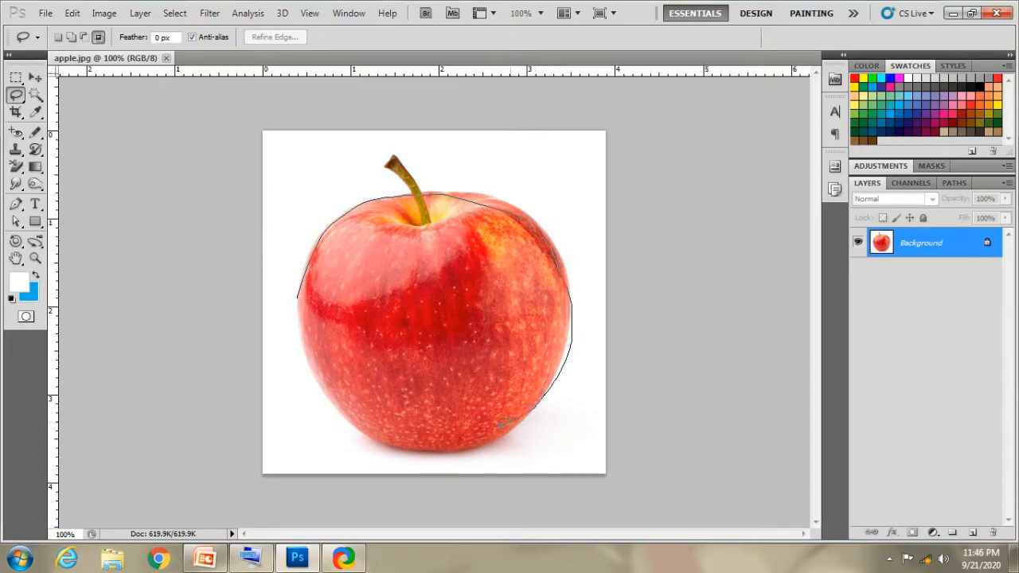
{"action": "left_click_drag", "start_coordinate": [301, 319], "coordinate": [303, 318]}
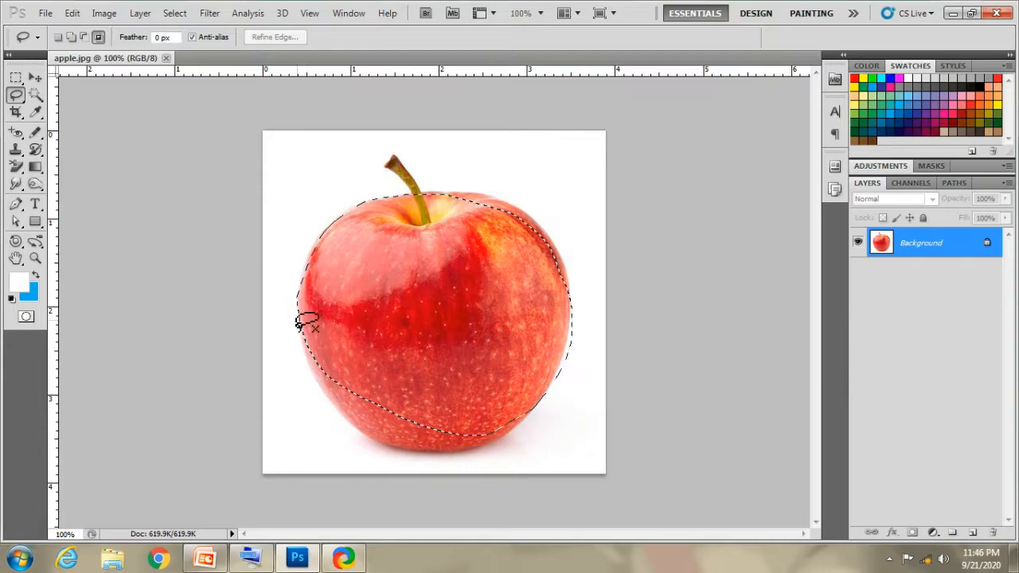
{"action": "left_click", "coordinate": [336, 212]}
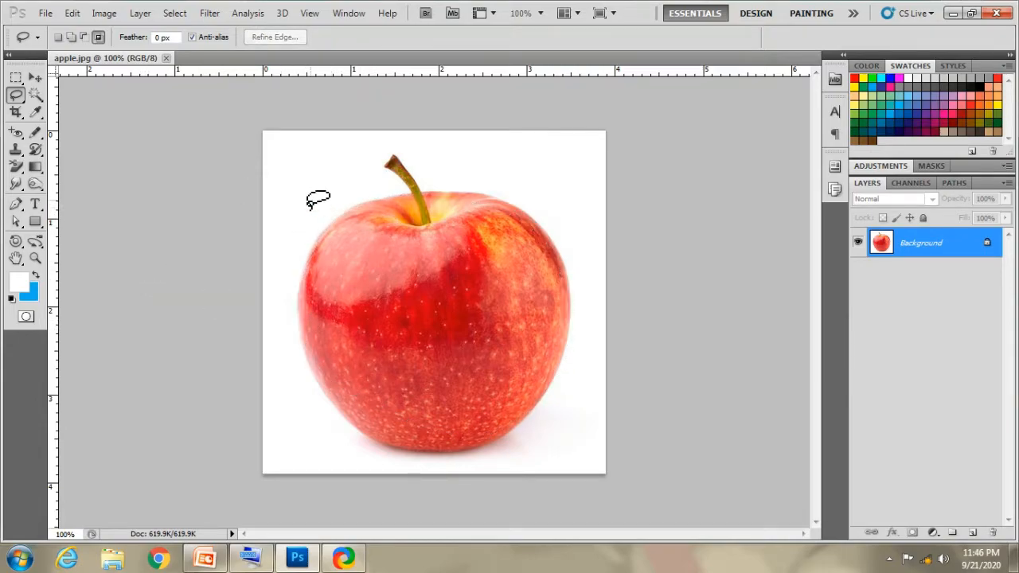
Step: Make a rough five-sided selection over the apple with the Polygonal Lasso Tool, and deselect it
{"action": "left_click", "coordinate": [16, 95]}
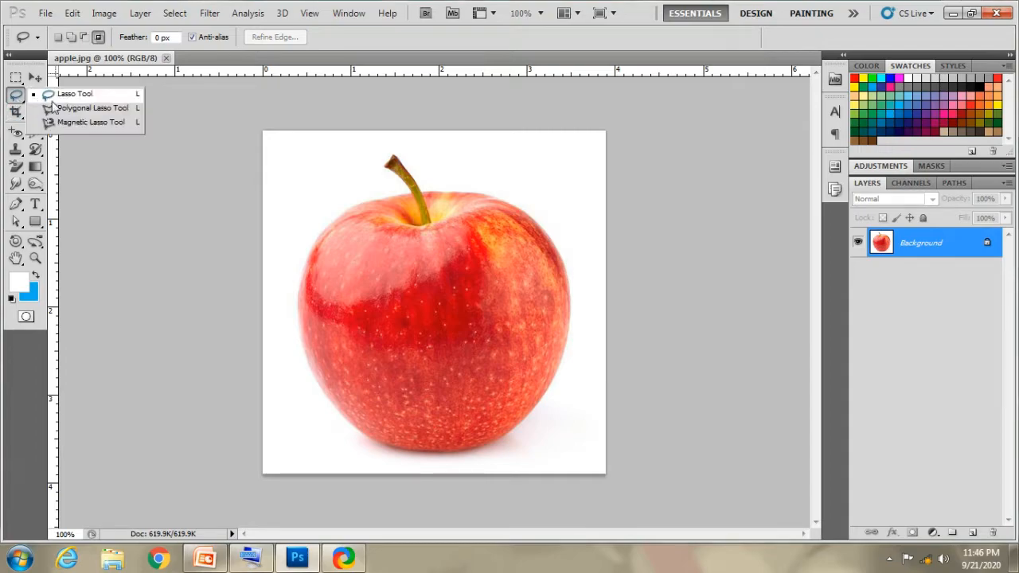
{"action": "left_click", "coordinate": [80, 108]}
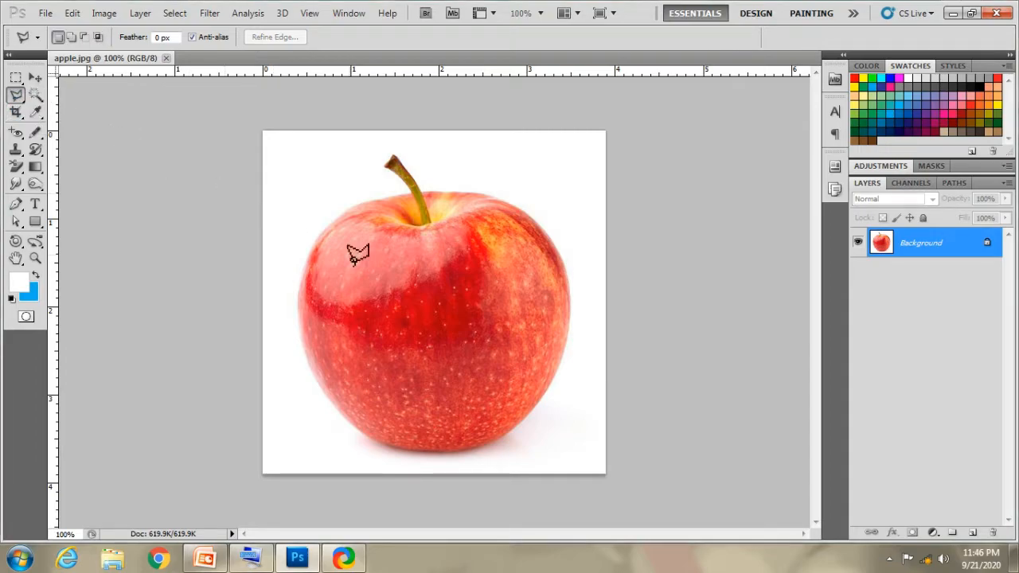
{"action": "left_click", "coordinate": [274, 351]}
{"action": "left_click", "coordinate": [320, 175]}
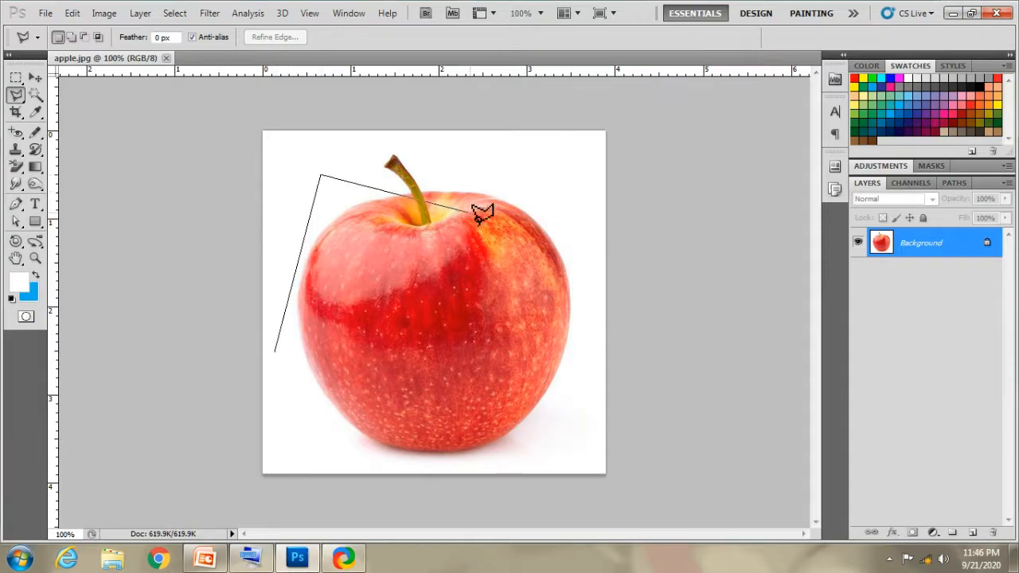
{"action": "left_click", "coordinate": [517, 222]}
{"action": "left_click", "coordinate": [509, 408]}
{"action": "left_click", "coordinate": [342, 406]}
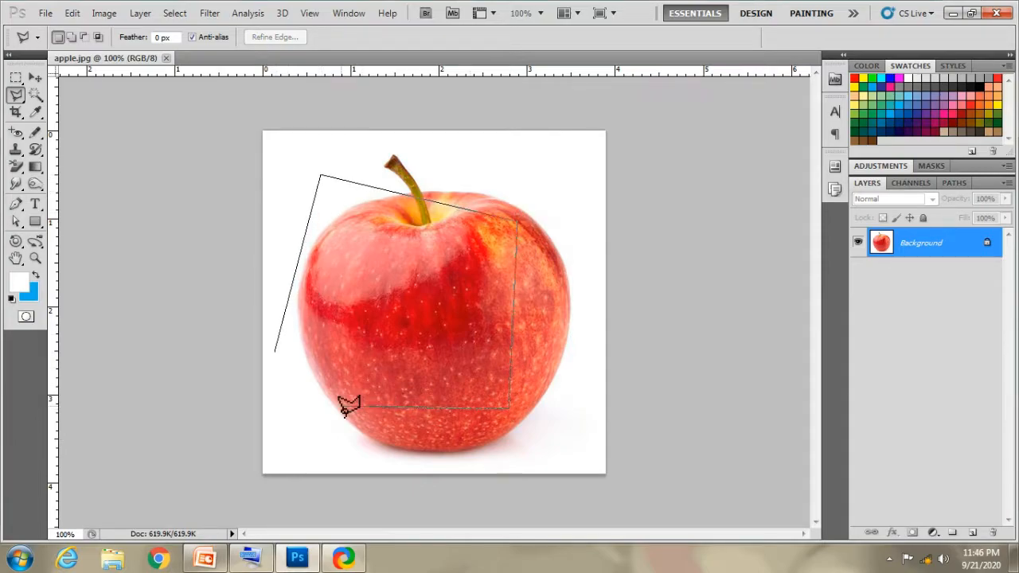
{"action": "left_click", "coordinate": [282, 358]}
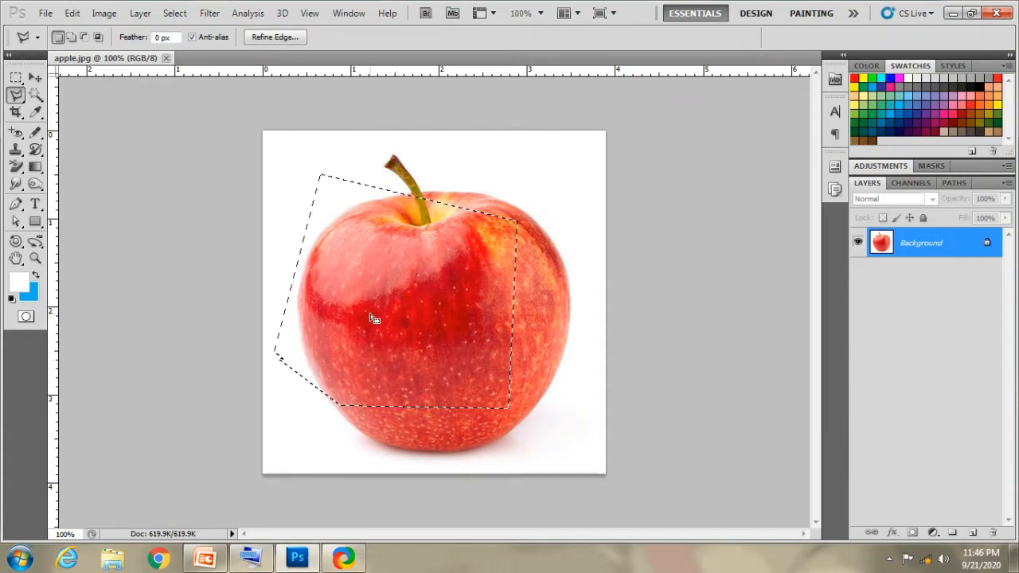
{"action": "key", "text": "ctrl+d"}
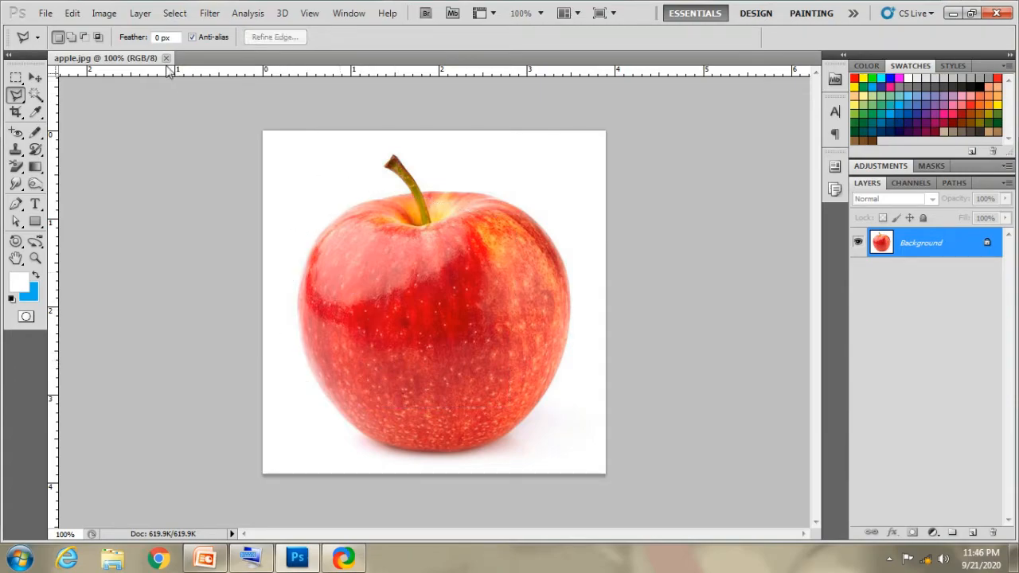
Step: Float the apple.jpg document in its own window and open workplace.jpg from the Sample Pictures folder
{"action": "double_click", "coordinate": [147, 61]}
{"action": "double_click", "coordinate": [479, 220]}
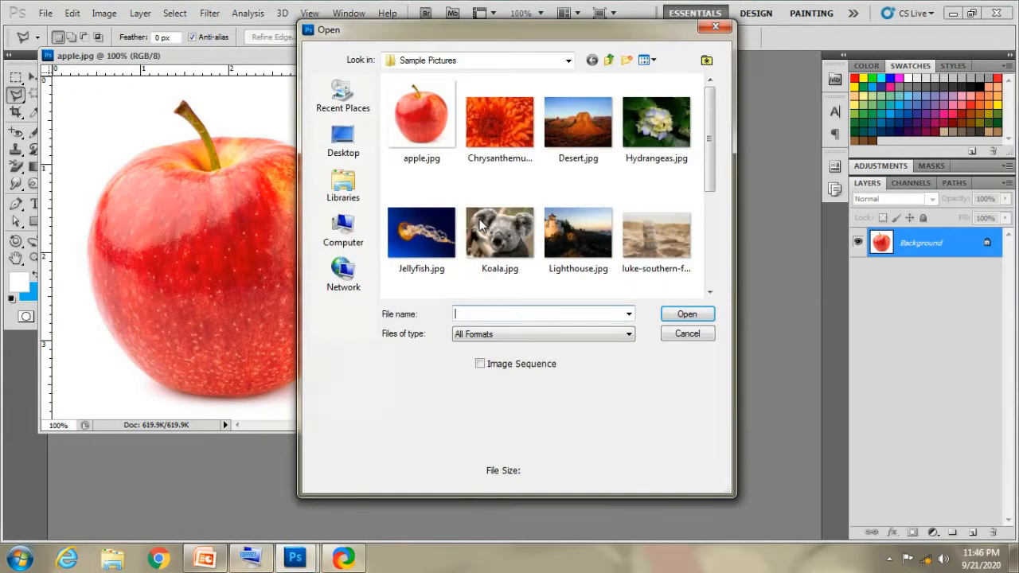
{"action": "left_click_drag", "start_coordinate": [707, 138], "coordinate": [708, 254]}
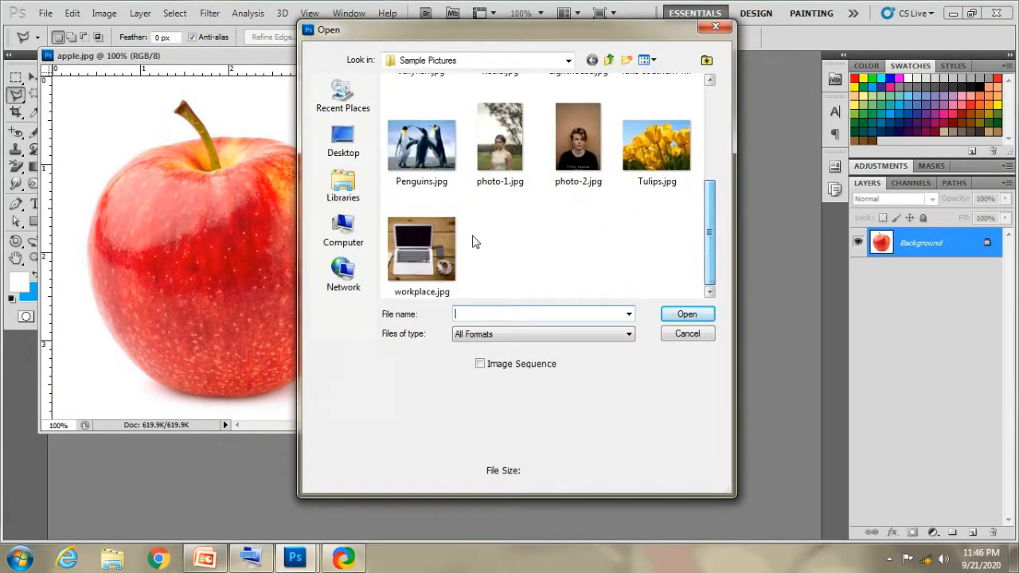
{"action": "left_click", "coordinate": [418, 237]}
{"action": "left_click", "coordinate": [689, 316]}
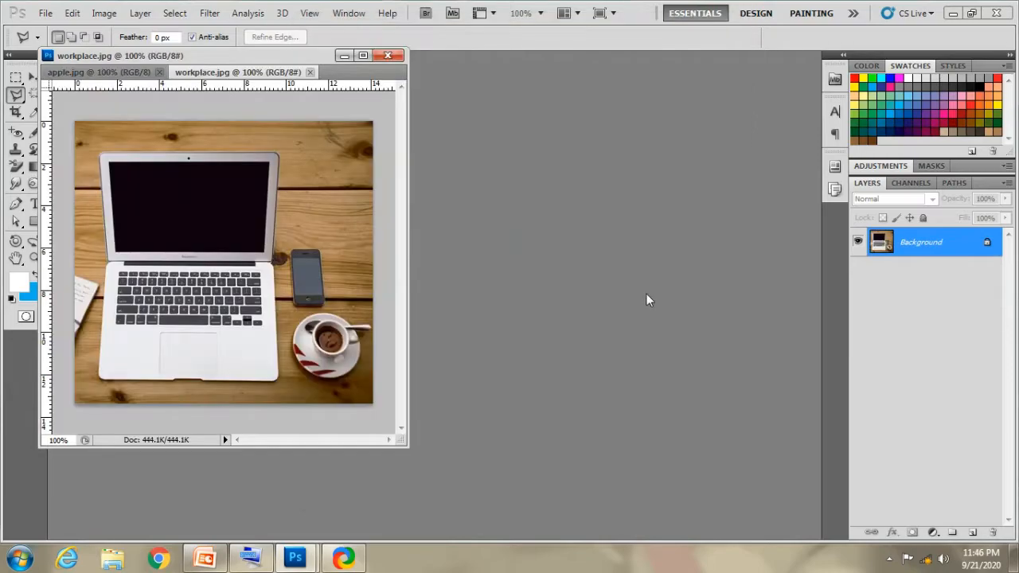
Step: Separate workplace.jpg from the apple window, dock it in the main workspace and minimize apple.jpg
{"action": "left_click_drag", "start_coordinate": [253, 73], "coordinate": [391, 105]}
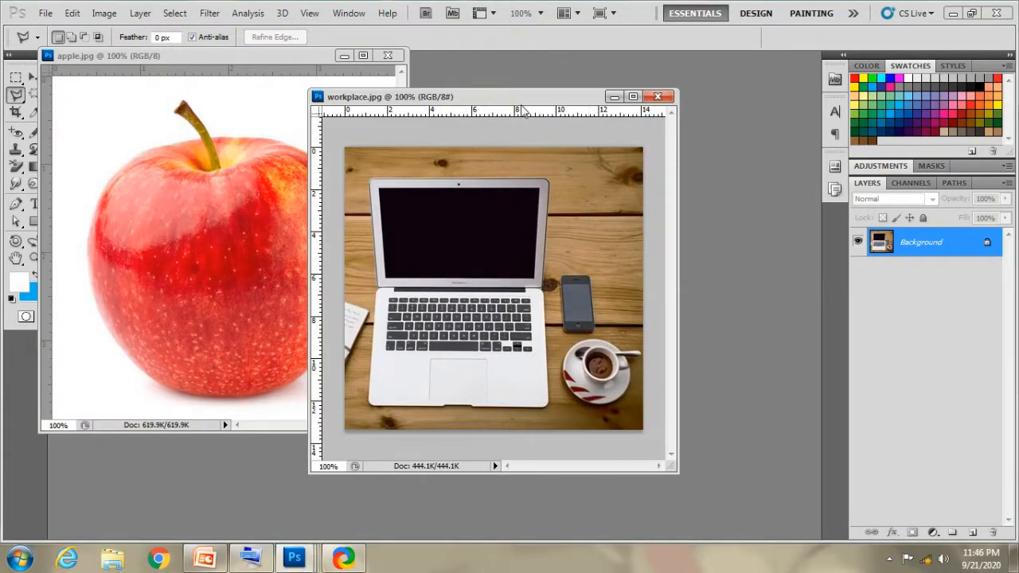
{"action": "left_click_drag", "start_coordinate": [516, 103], "coordinate": [510, 62]}
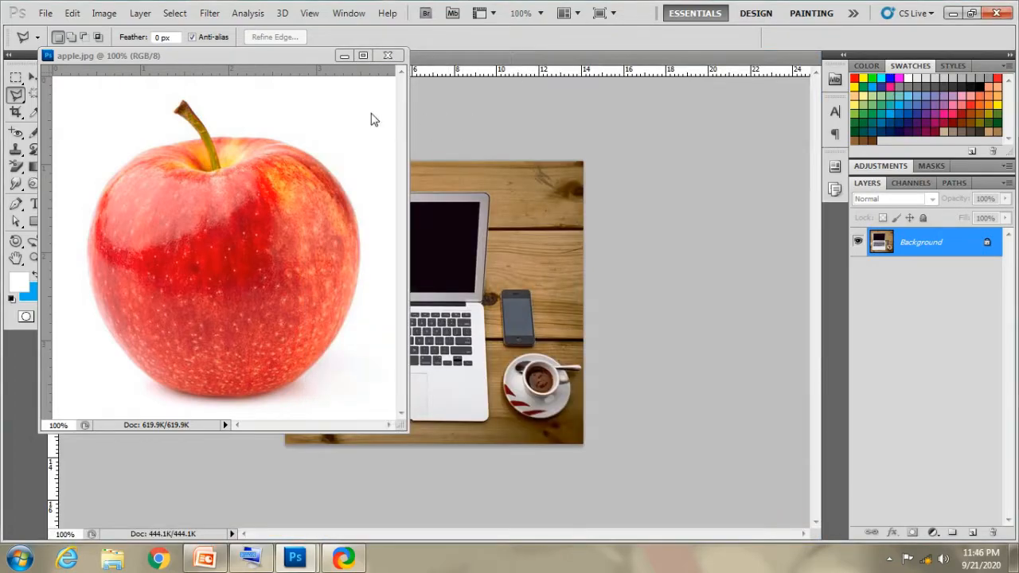
{"action": "left_click", "coordinate": [343, 56]}
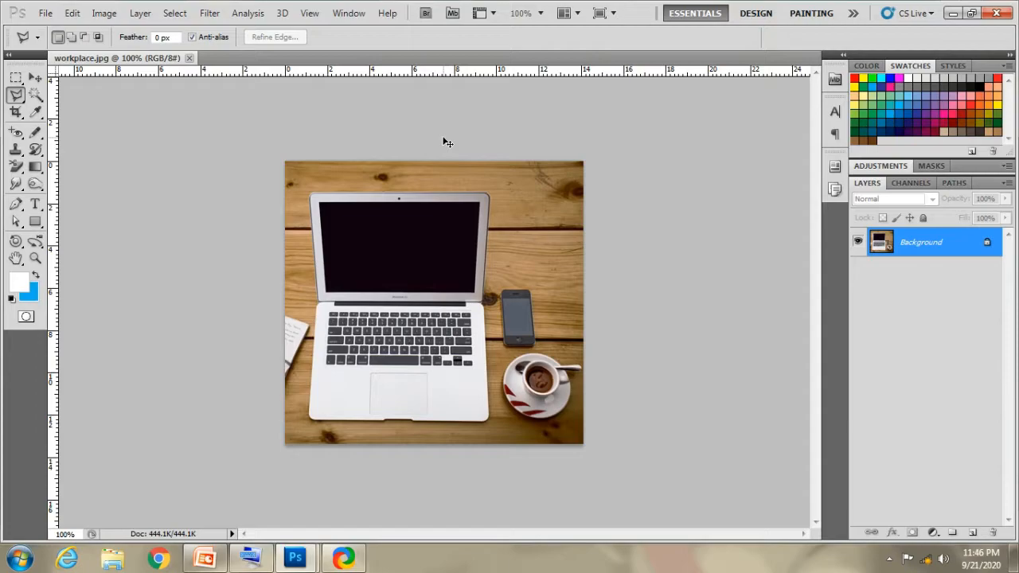
Step: Trace the outline of the laptop's screen with the Polygonal Lasso Tool at 200% zoom, down to the right hinge
{"action": "key", "text": "ctrl+plus"}
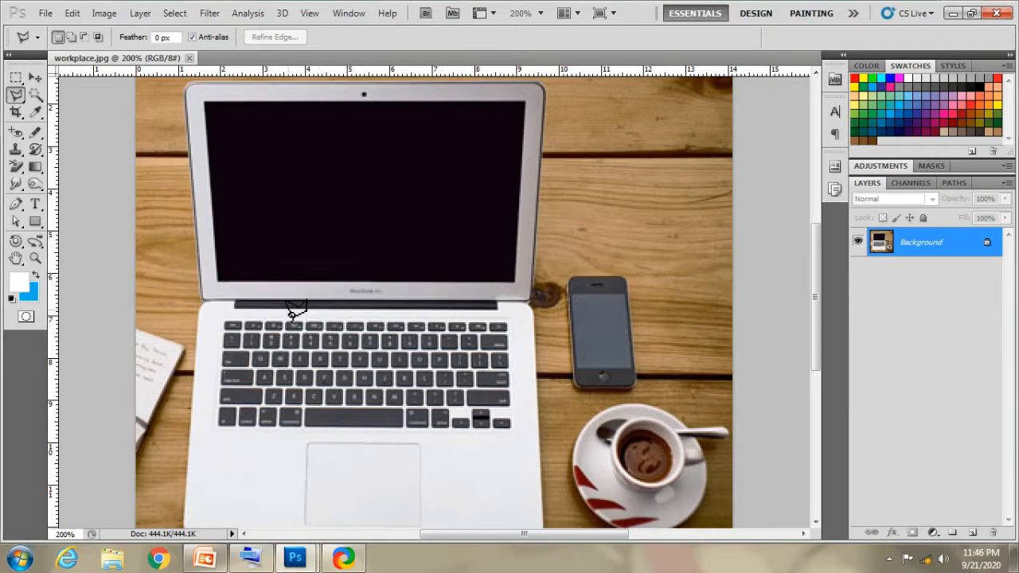
{"action": "scroll", "coordinate": [297, 301], "scroll_direction": "up", "scroll_amount": 1}
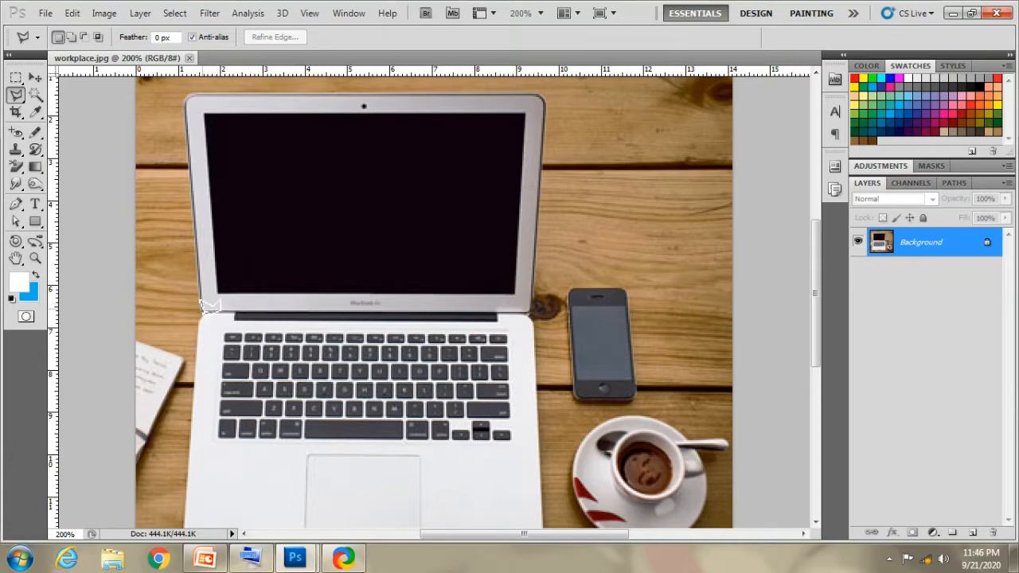
{"action": "left_click", "coordinate": [191, 97]}
{"action": "left_click", "coordinate": [545, 100]}
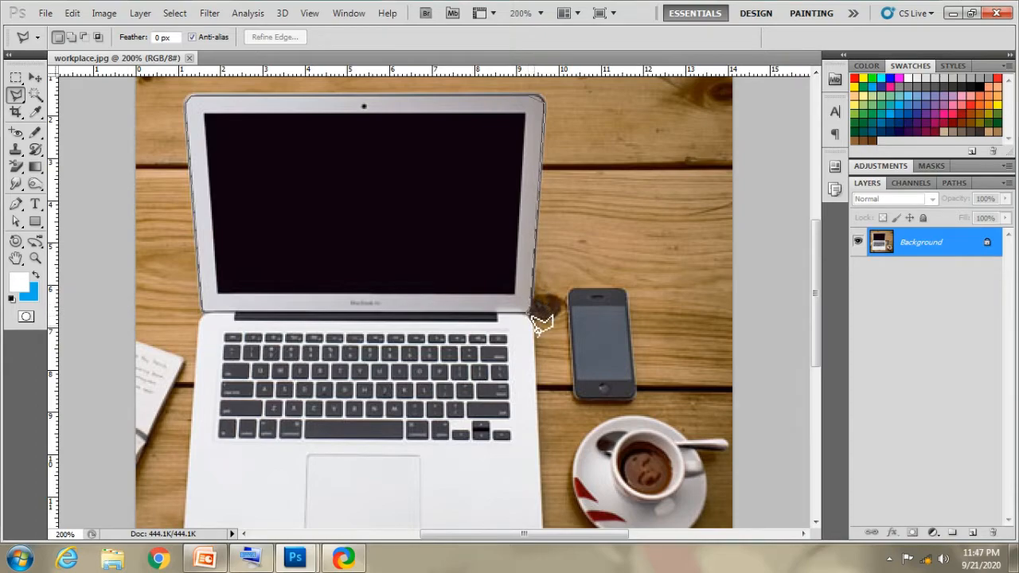
{"action": "left_click_drag", "start_coordinate": [537, 333], "coordinate": [542, 268]}
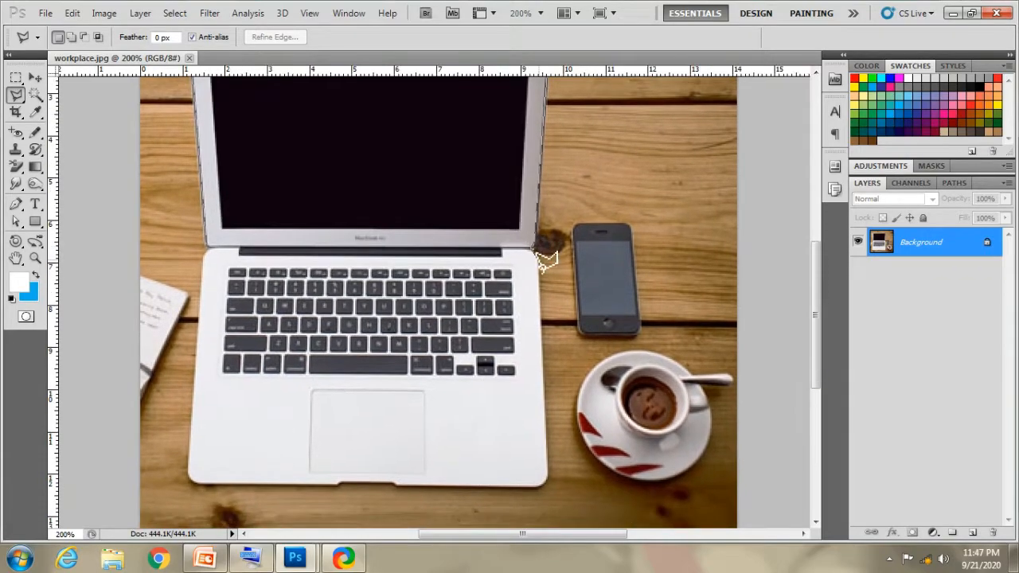
Step: Continue the polygonal outline around the laptop's keyboard base and close the selection at the left hinge
{"action": "left_click", "coordinate": [546, 482]}
{"action": "left_click", "coordinate": [397, 481]}
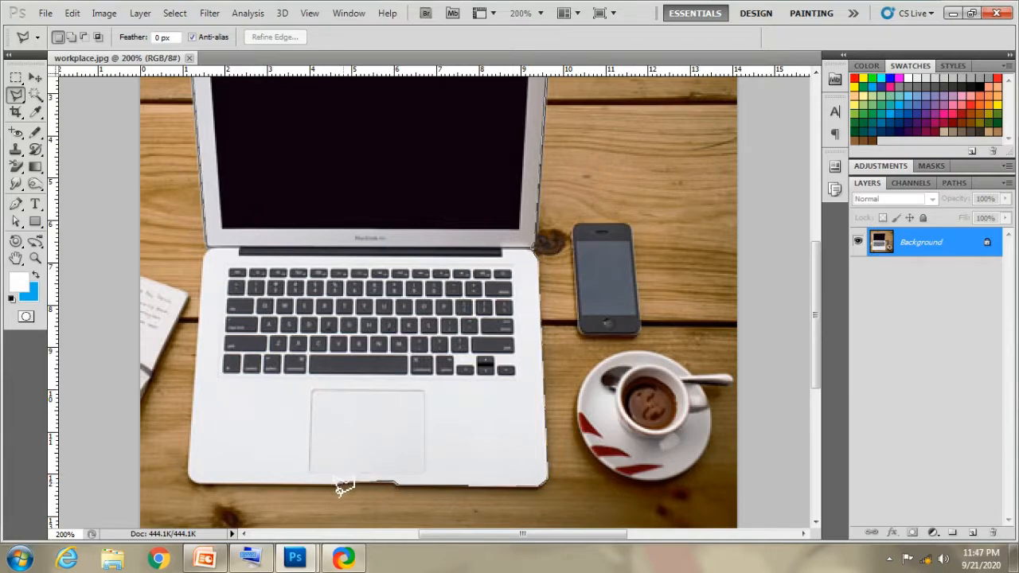
{"action": "left_click", "coordinate": [339, 486]}
{"action": "left_click", "coordinate": [198, 485]}
{"action": "left_click", "coordinate": [190, 480]}
{"action": "left_click", "coordinate": [201, 250]}
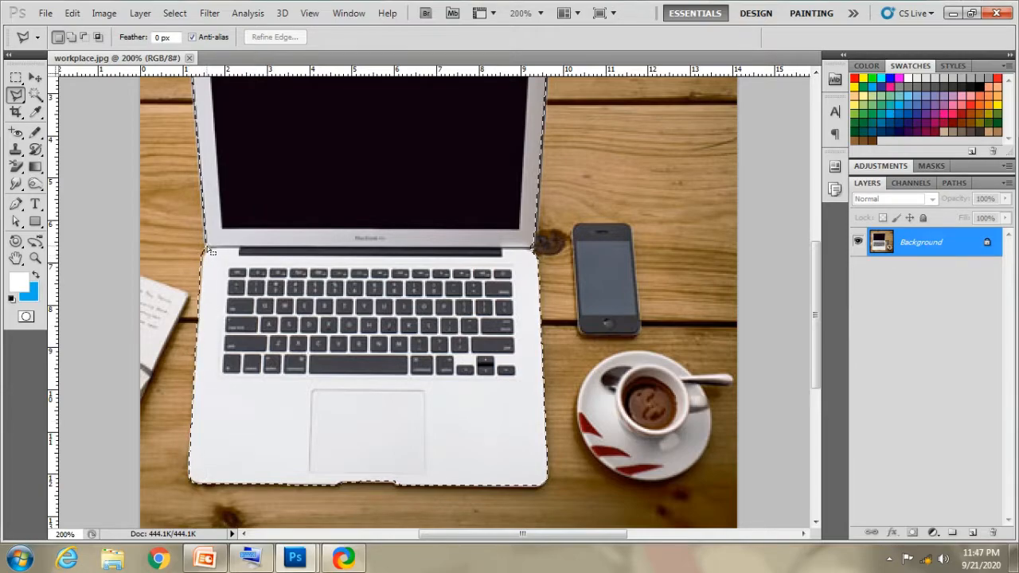
{"action": "left_click_drag", "start_coordinate": [242, 253], "coordinate": [255, 335]}
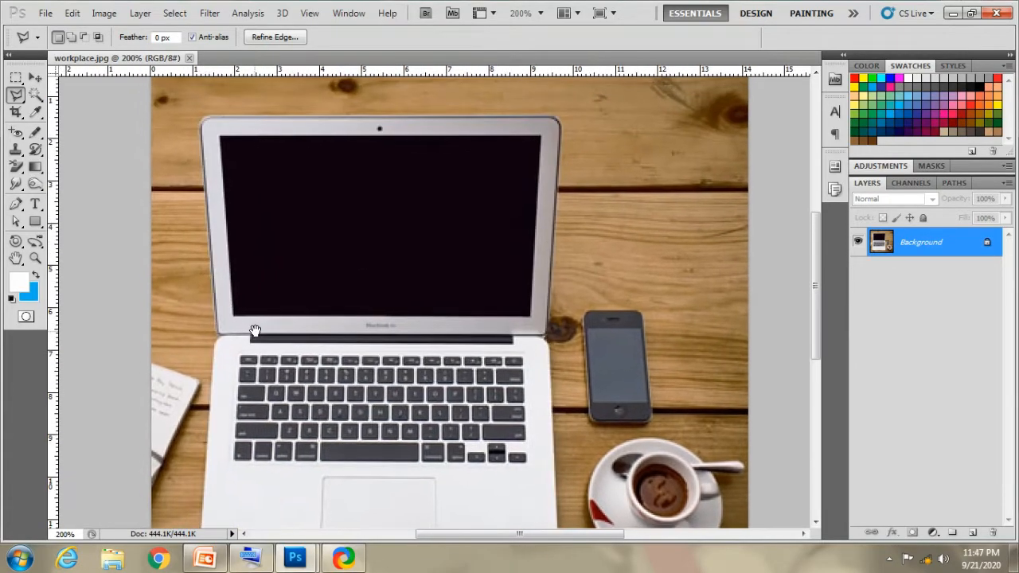
{"action": "key", "text": "ctrl+minus"}
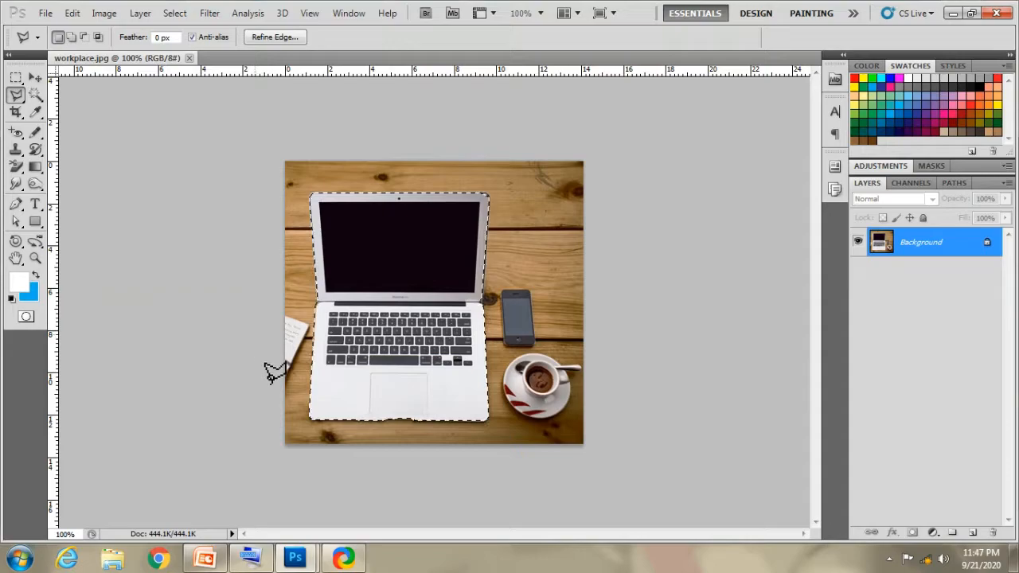
Step: Restore apple.jpg, dock it as a tab beside workplace.jpg, and clear the laptop selection in workplace.jpg
{"action": "left_click", "coordinate": [302, 561]}
{"action": "left_click", "coordinate": [360, 503]}
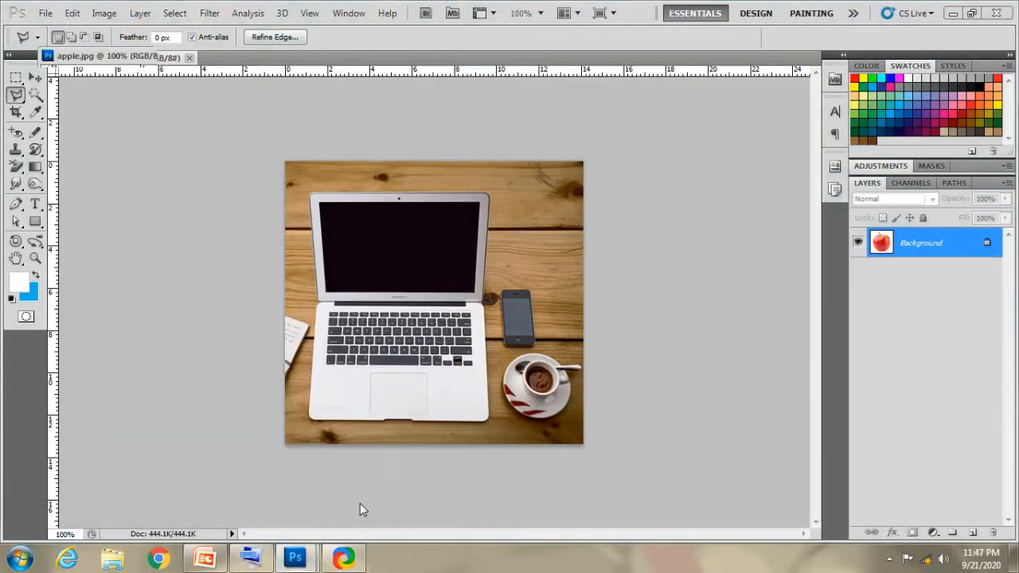
{"action": "left_click", "coordinate": [523, 227]}
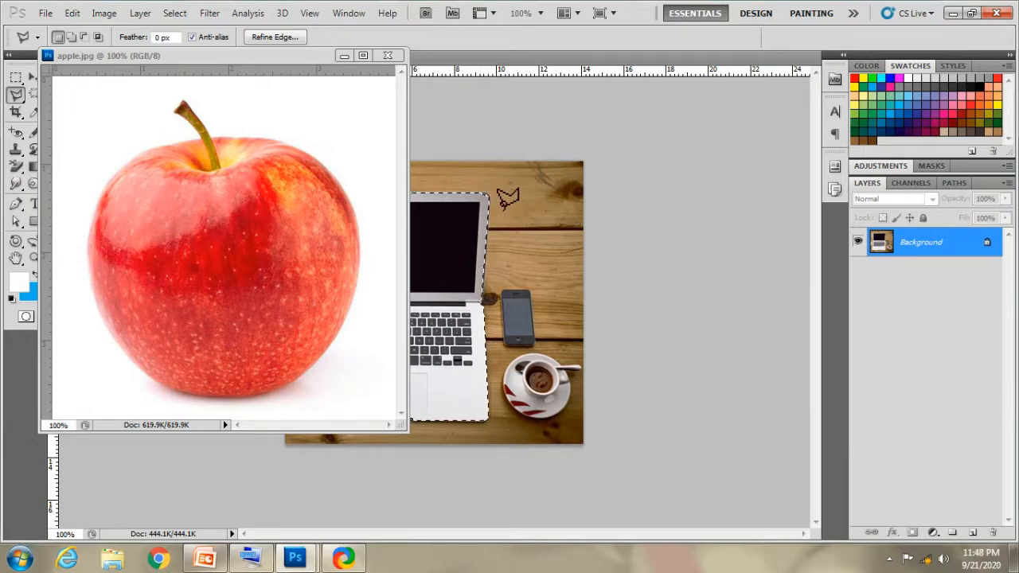
{"action": "left_click_drag", "start_coordinate": [315, 56], "coordinate": [395, 79]}
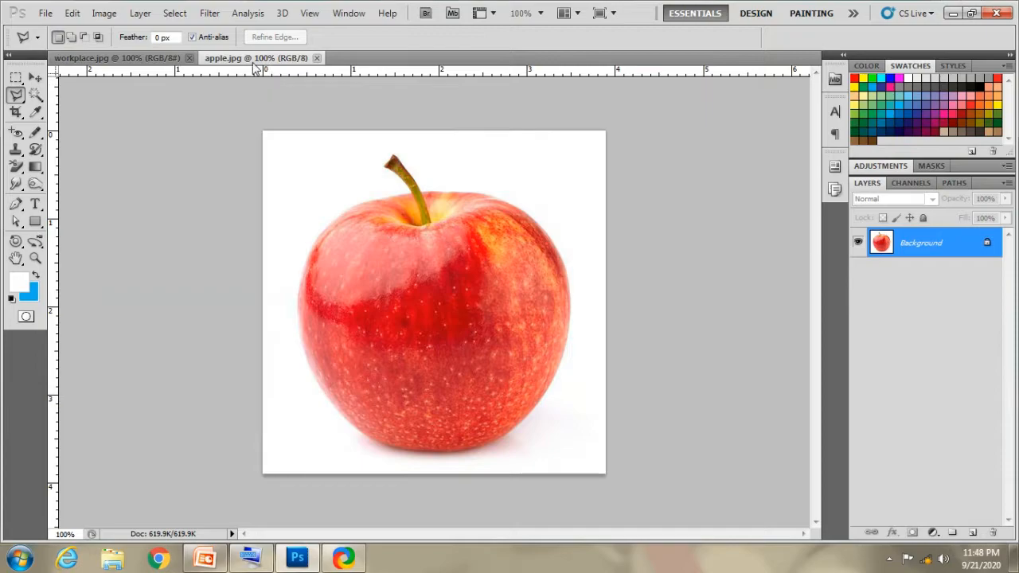
{"action": "left_click", "coordinate": [173, 59]}
{"action": "key", "text": "ctrl+d"}
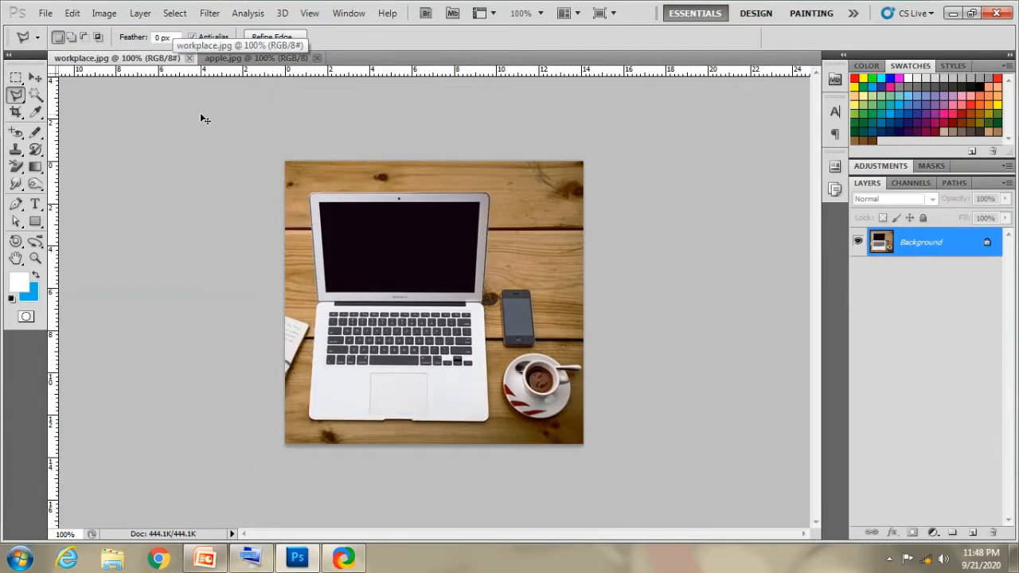
Step: Compare workplace.jpg with apple.jpg, return to apple.jpg and view the available marquee tool variants
{"action": "left_click", "coordinate": [250, 59]}
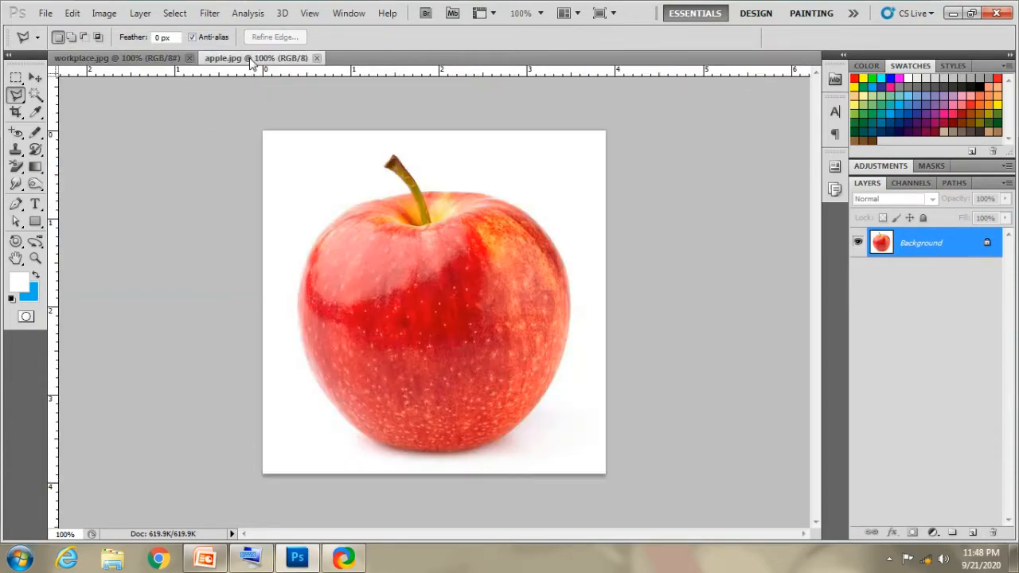
{"action": "left_click", "coordinate": [152, 60]}
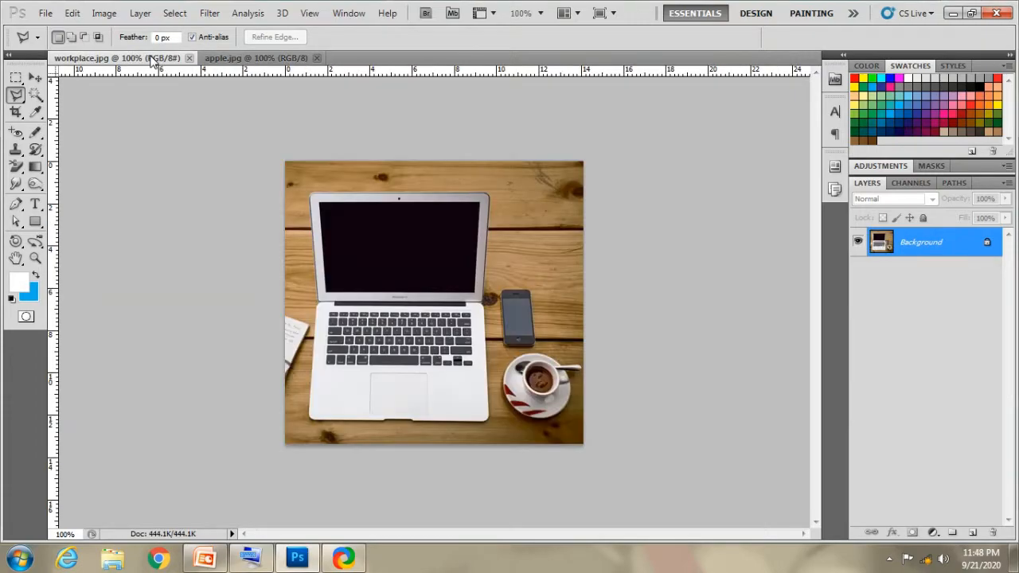
{"action": "left_click", "coordinate": [225, 59]}
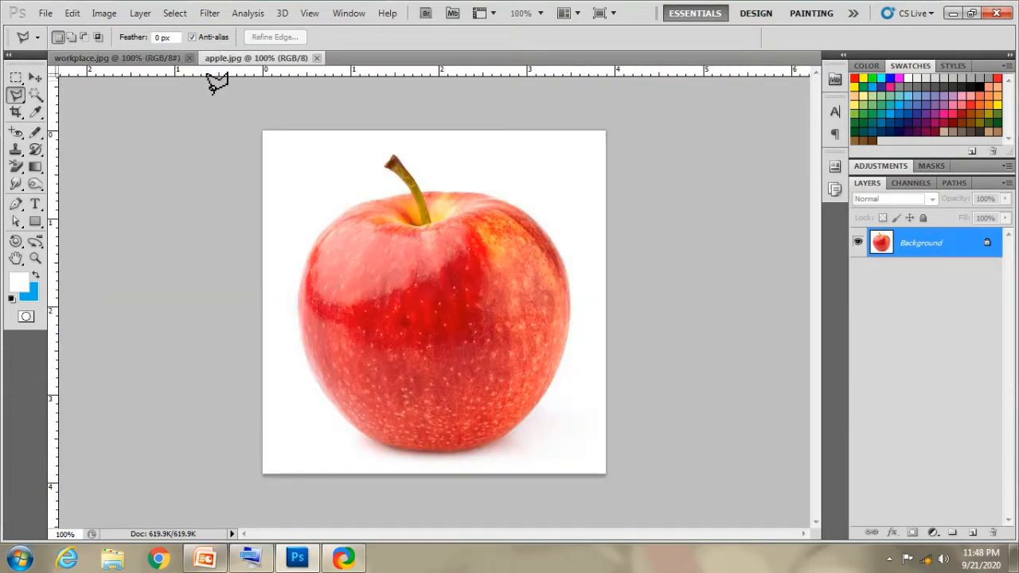
{"action": "left_click", "coordinate": [18, 79]}
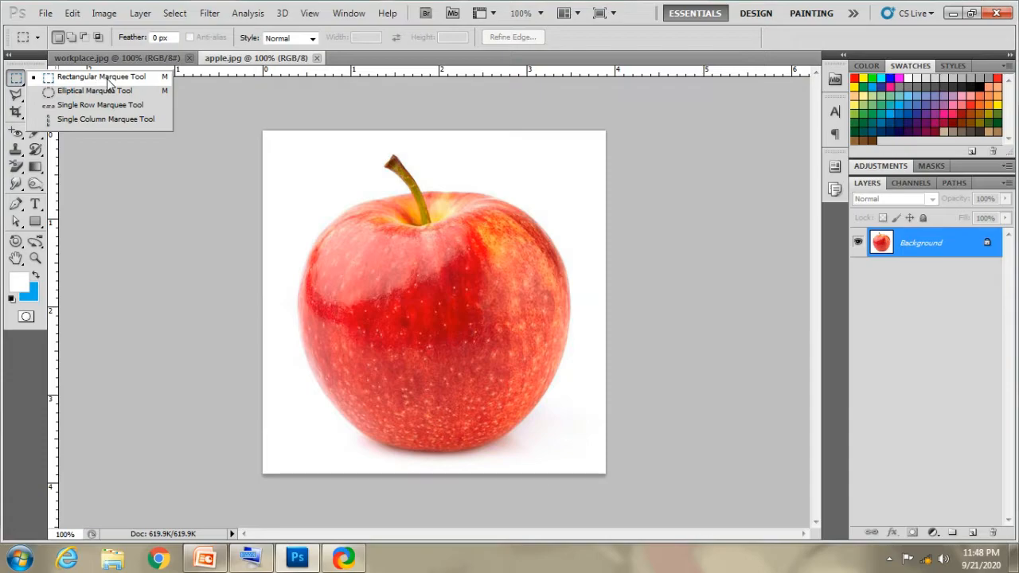
{"action": "left_click", "coordinate": [203, 112]}
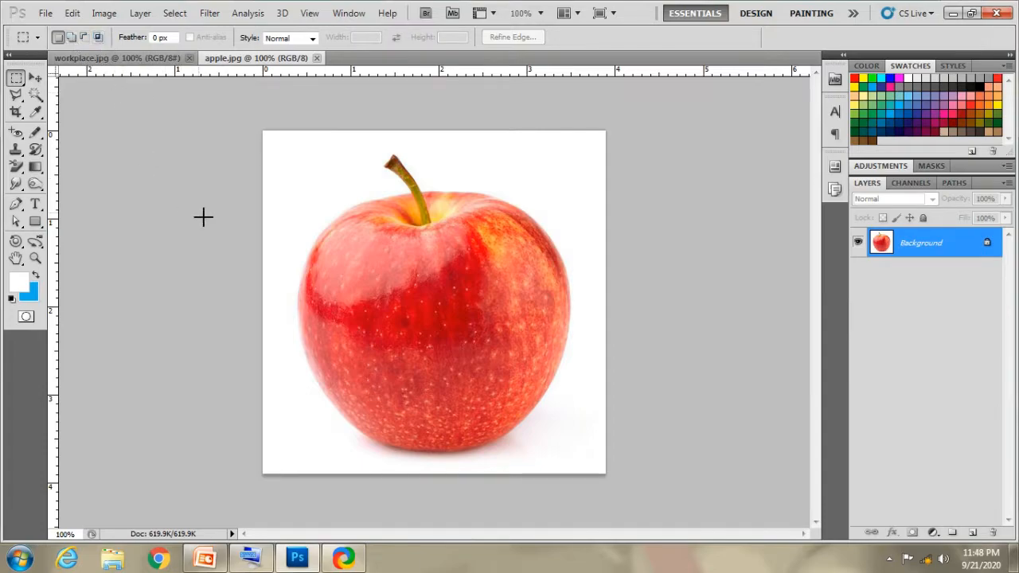
Step: Bring up the On-Screen Keyboard and move it off the middle of the apple
{"action": "left_click", "coordinate": [251, 557]}
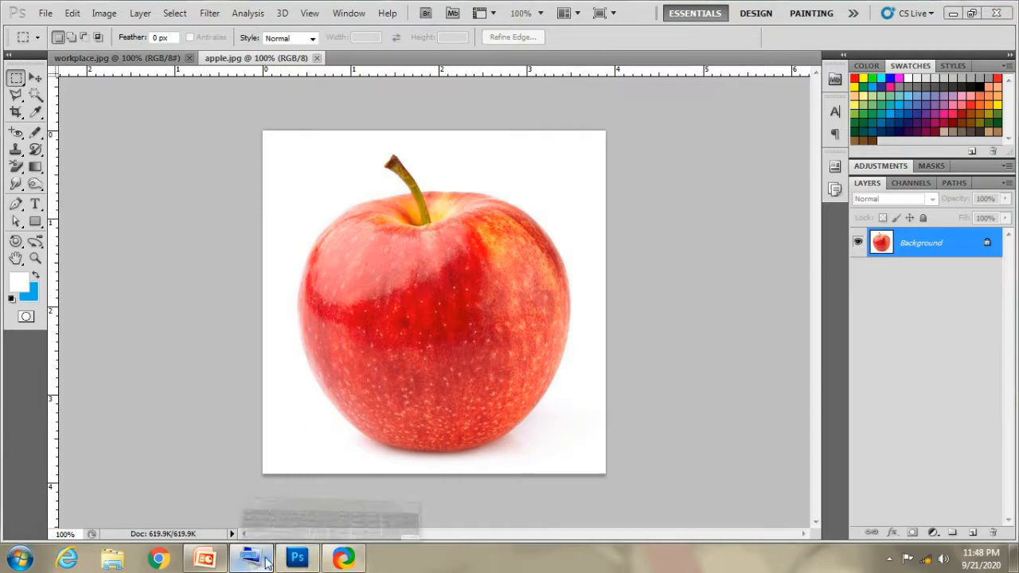
{"action": "left_click_drag", "start_coordinate": [471, 388], "coordinate": [836, 365]}
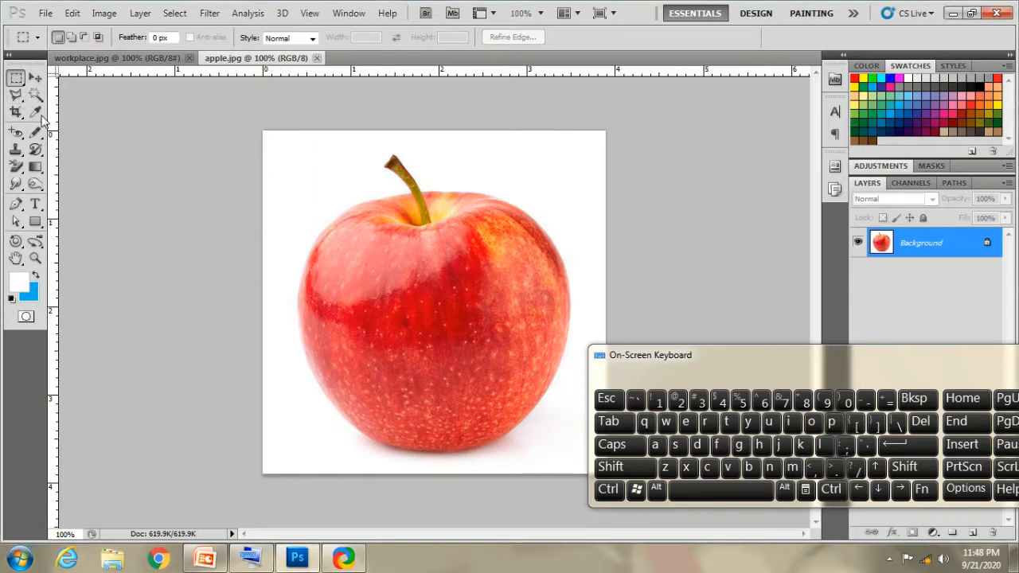
Step: Select a rough polygon inside the apple with the Polygonal Lasso Tool, leaving its outer edges unselected
{"action": "left_click", "coordinate": [19, 96]}
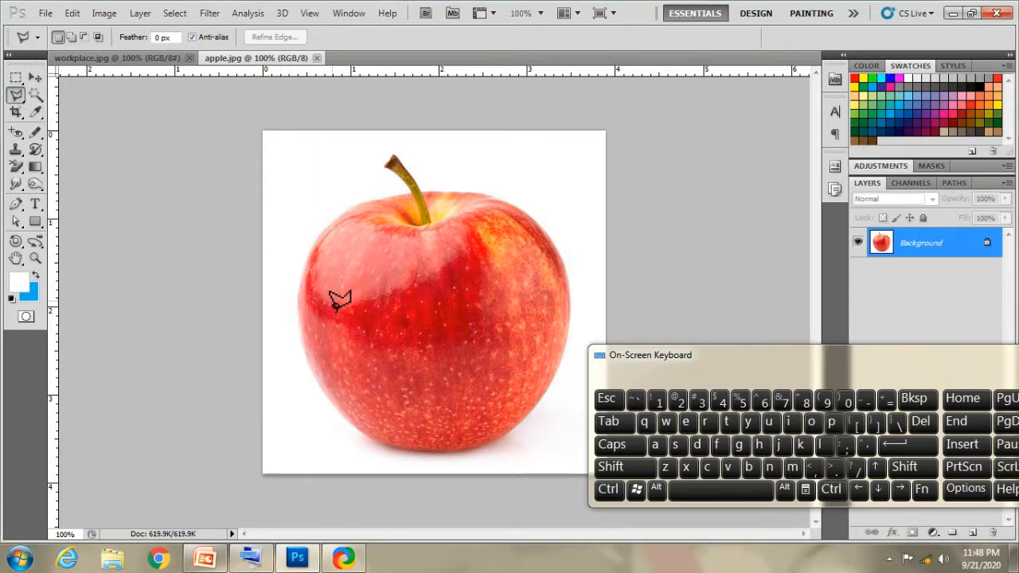
{"action": "left_click", "coordinate": [334, 386]}
{"action": "left_click", "coordinate": [316, 276]}
{"action": "left_click", "coordinate": [374, 222]}
{"action": "left_click", "coordinate": [516, 244]}
{"action": "left_click", "coordinate": [470, 343]}
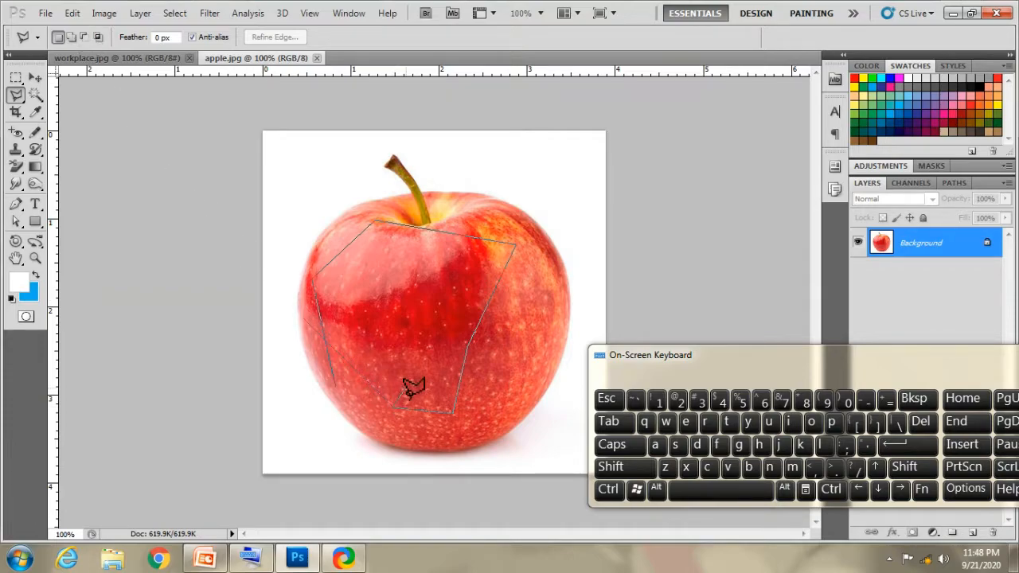
{"action": "double_click", "coordinate": [343, 389]}
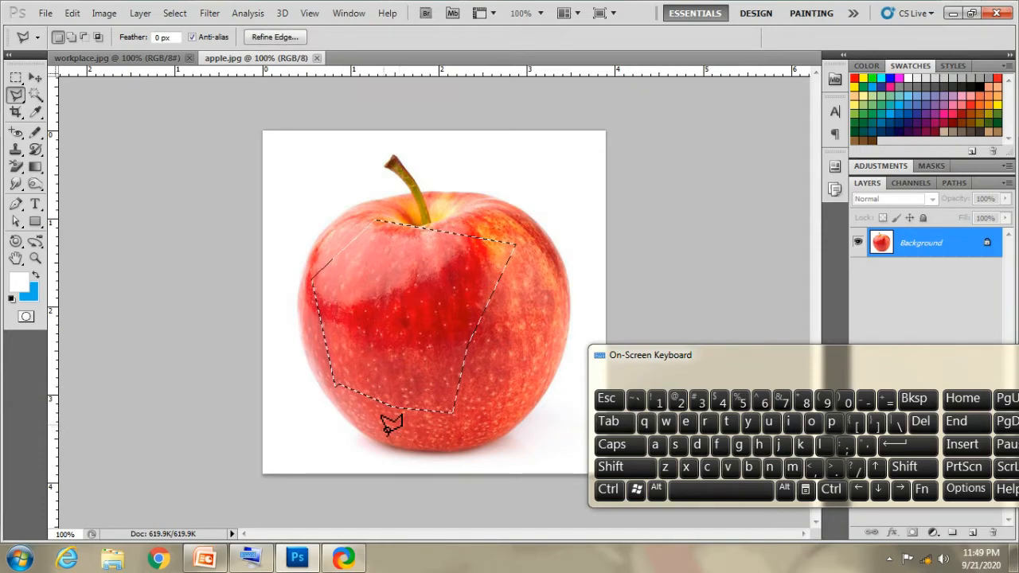
Step: Add the apple's lower and right-hand parts to the selection with a second polygon along its edge
{"action": "key", "text": "shift"}
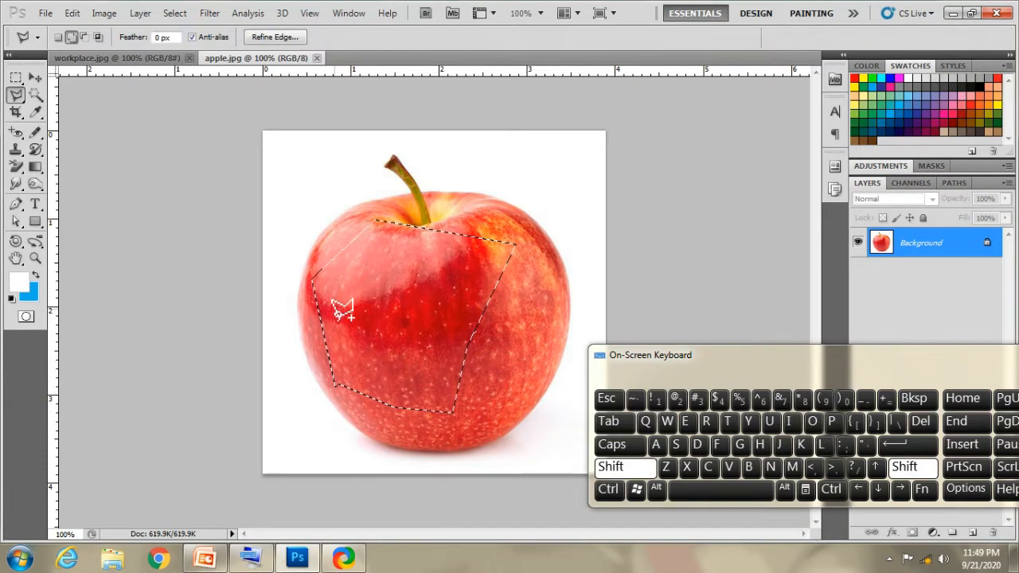
{"action": "left_click", "coordinate": [335, 310]}
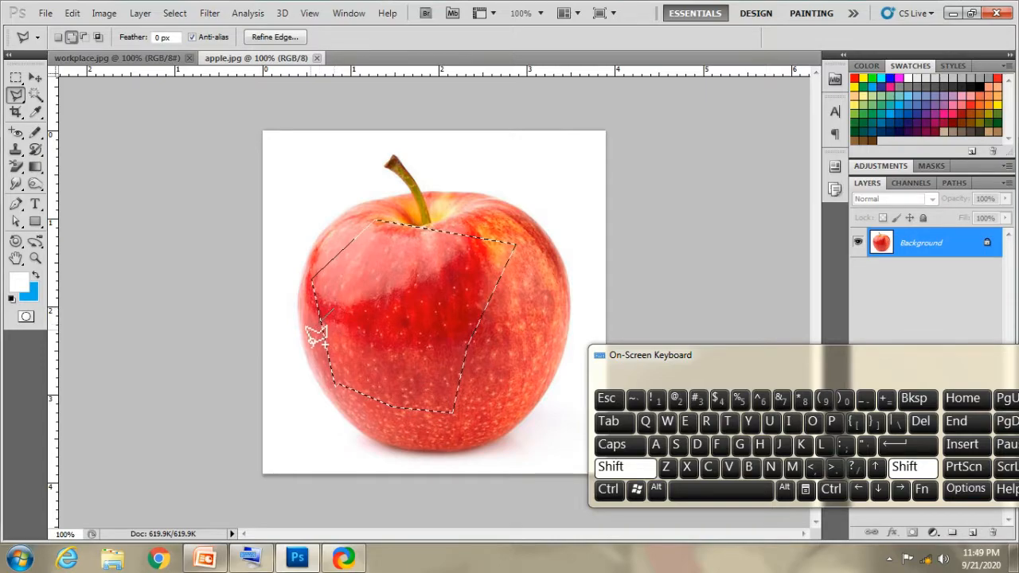
{"action": "left_click", "coordinate": [303, 345]}
{"action": "left_click", "coordinate": [361, 430]}
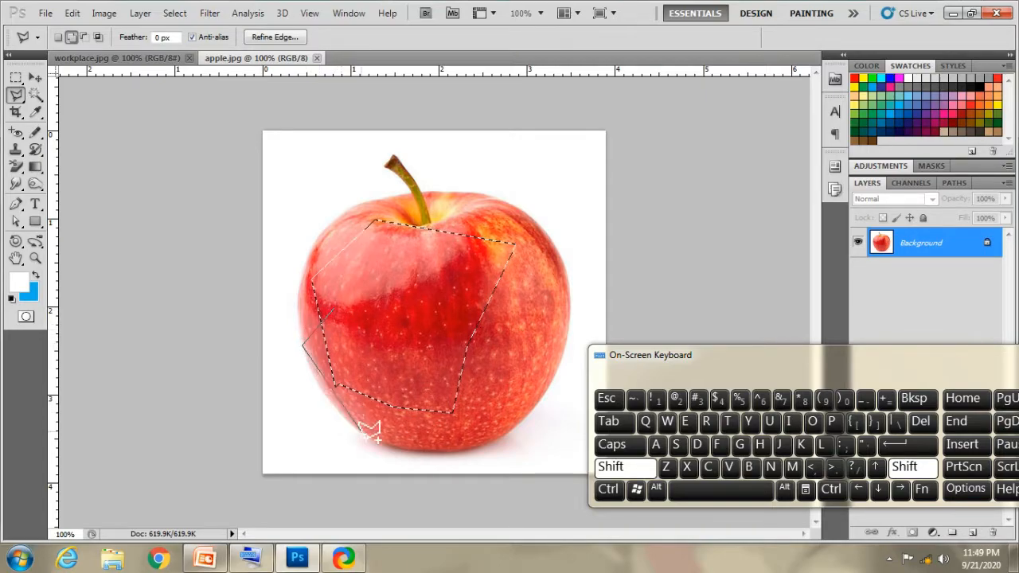
{"action": "left_click", "coordinate": [468, 442]}
{"action": "left_click", "coordinate": [547, 375]}
{"action": "left_click", "coordinate": [569, 284]}
{"action": "double_click", "coordinate": [517, 222]}
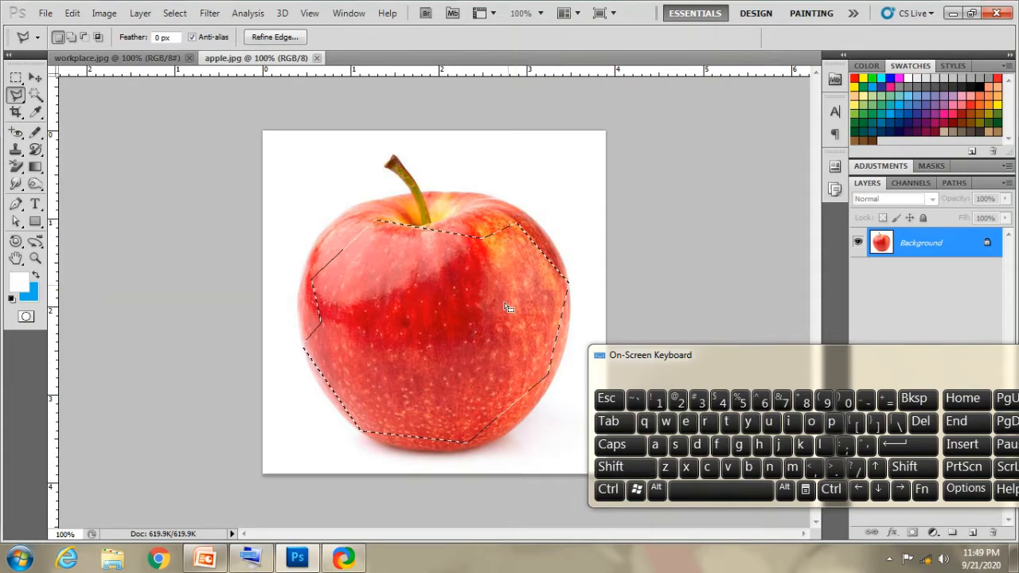
Step: Begin another additive polygon at the stem and trace the apple's upper-left and left edge at 200% zoom
{"action": "key", "text": "shift"}
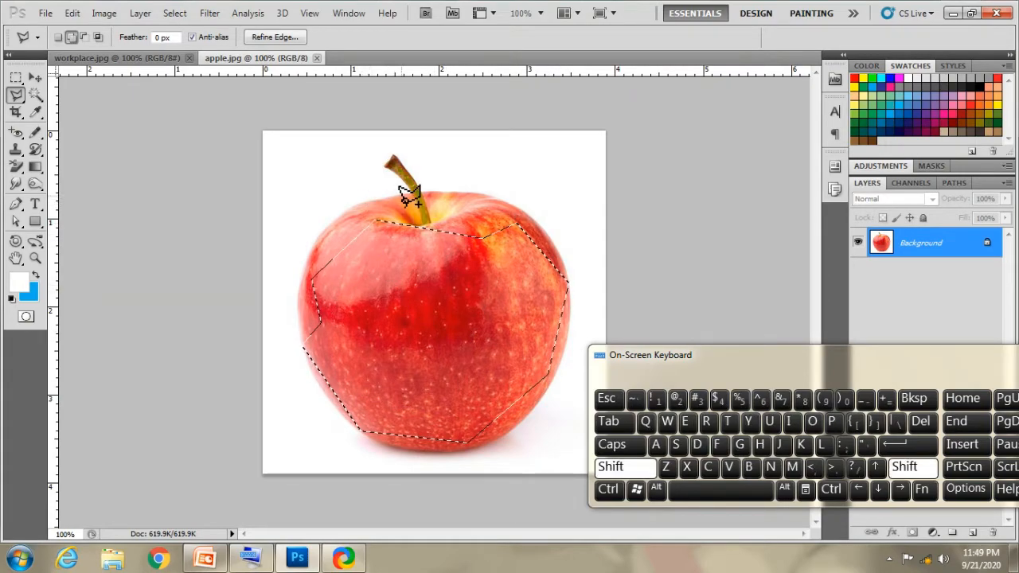
{"action": "left_click", "coordinate": [403, 196]}
{"action": "left_click", "coordinate": [329, 218]}
{"action": "left_click", "coordinate": [301, 278]}
{"action": "key", "text": "ctrl+plus"}
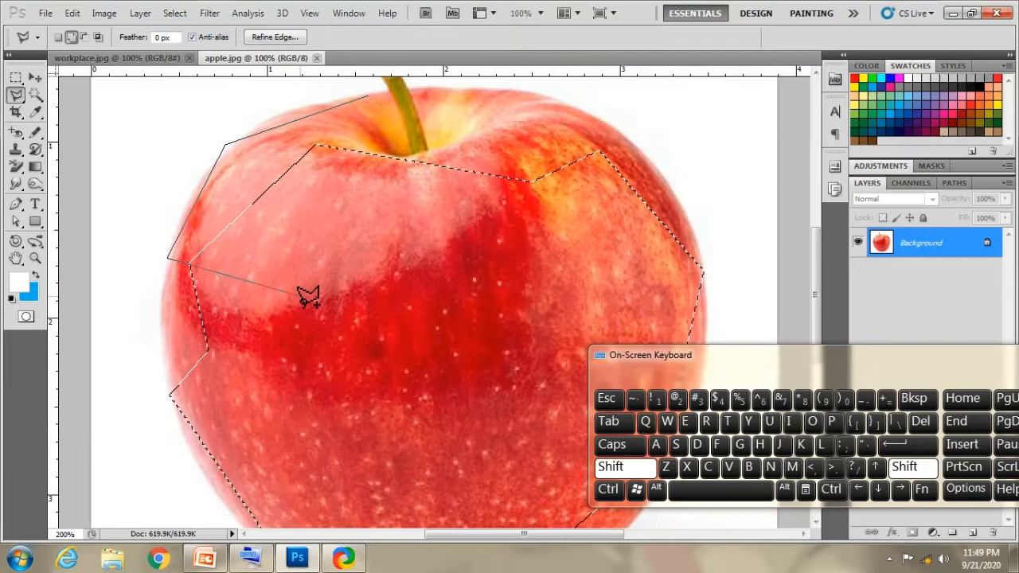
{"action": "left_click", "coordinate": [168, 388]}
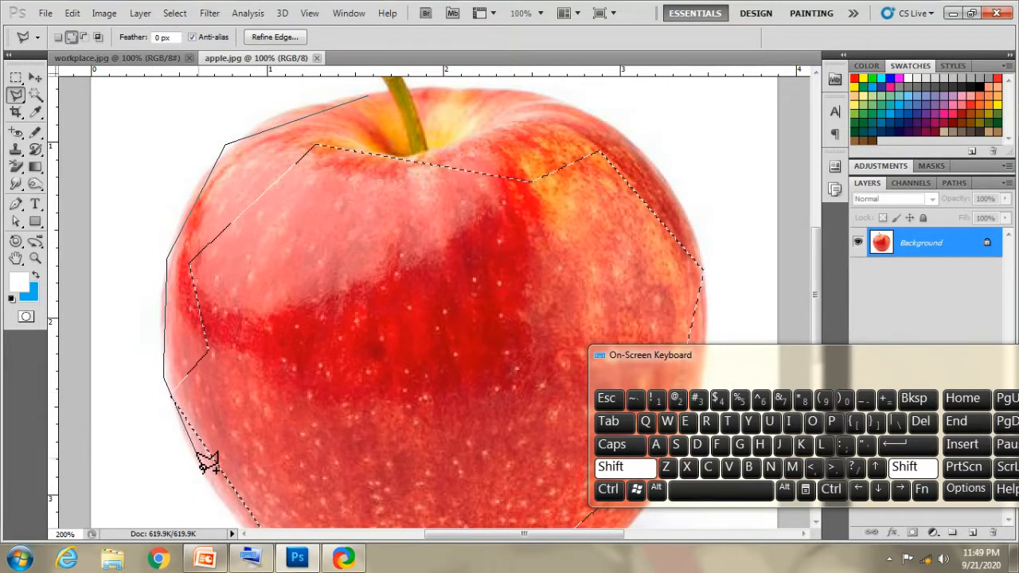
Step: Continue the additive outline around the apple's bottom and right edge at 300% zoom, closing it at the stem
{"action": "key", "text": "ctrl+plus"}
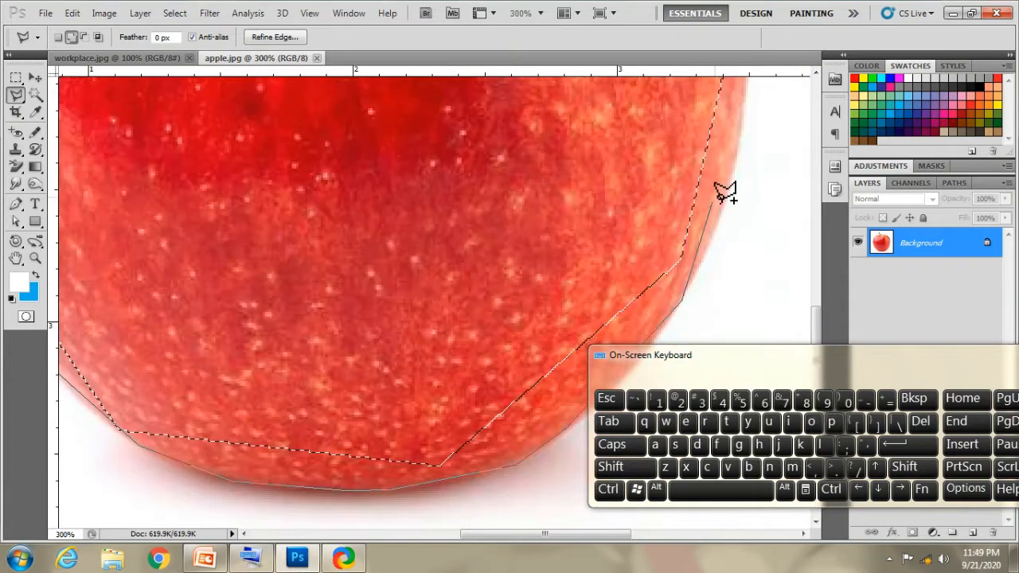
{"action": "left_click_drag", "start_coordinate": [731, 162], "coordinate": [696, 378]}
{"action": "left_click", "coordinate": [708, 211]}
{"action": "left_click_drag", "start_coordinate": [707, 187], "coordinate": [716, 291]}
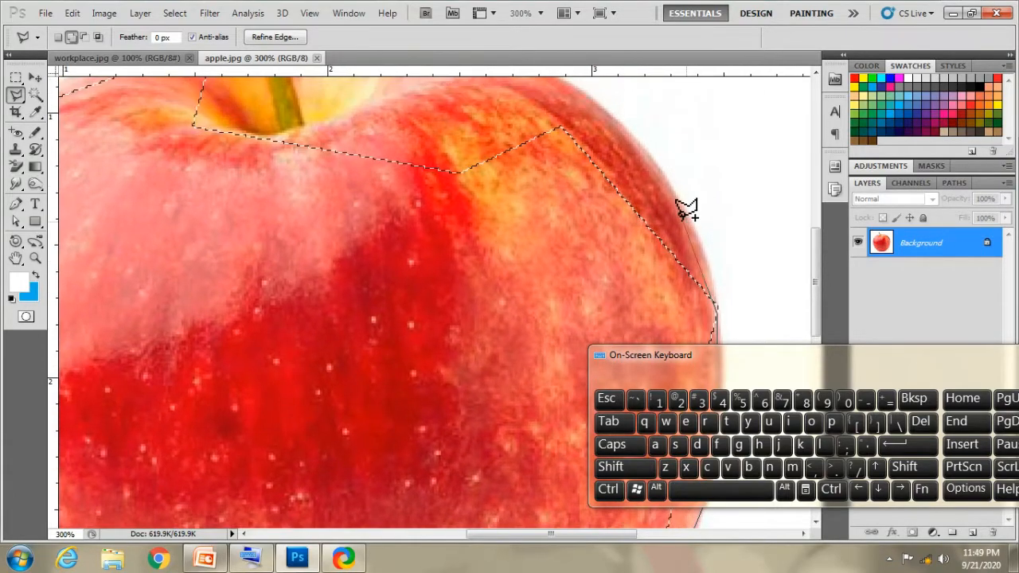
{"action": "left_click_drag", "start_coordinate": [553, 101], "coordinate": [583, 251]}
{"action": "left_click", "coordinate": [513, 199]}
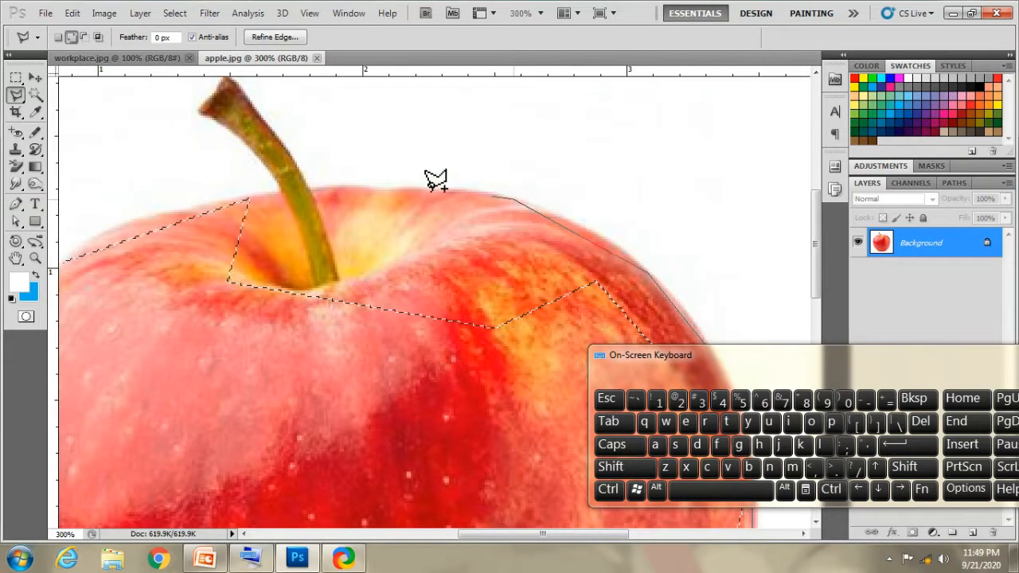
{"action": "double_click", "coordinate": [310, 187]}
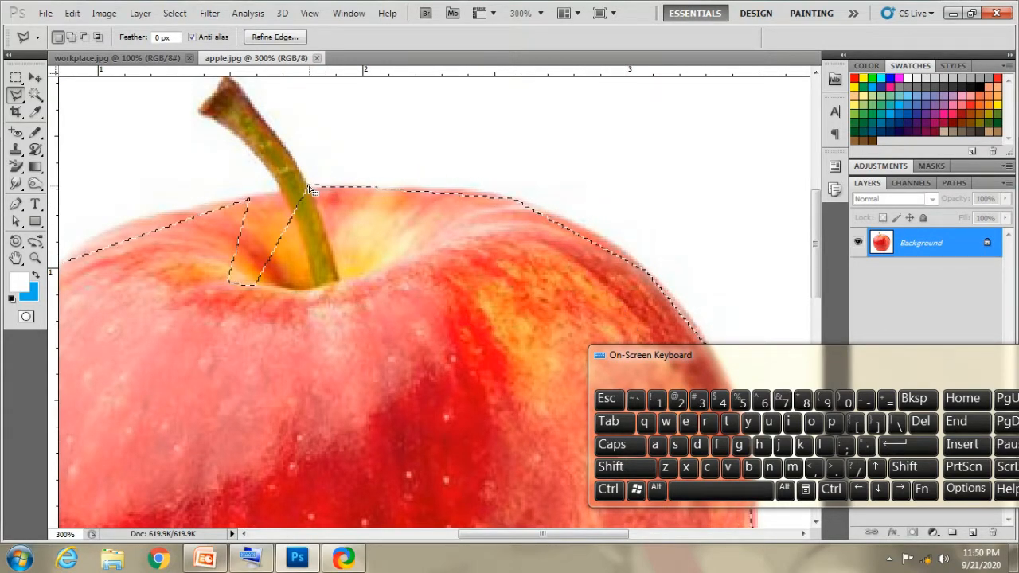
Step: Return to 100% zoom and add the unselected gap at the base of the stem to the apple selection
{"action": "key", "text": "ctrl+minus"}
{"action": "key", "text": "ctrl+minus"}
{"action": "key", "text": "ctrl+minus"}
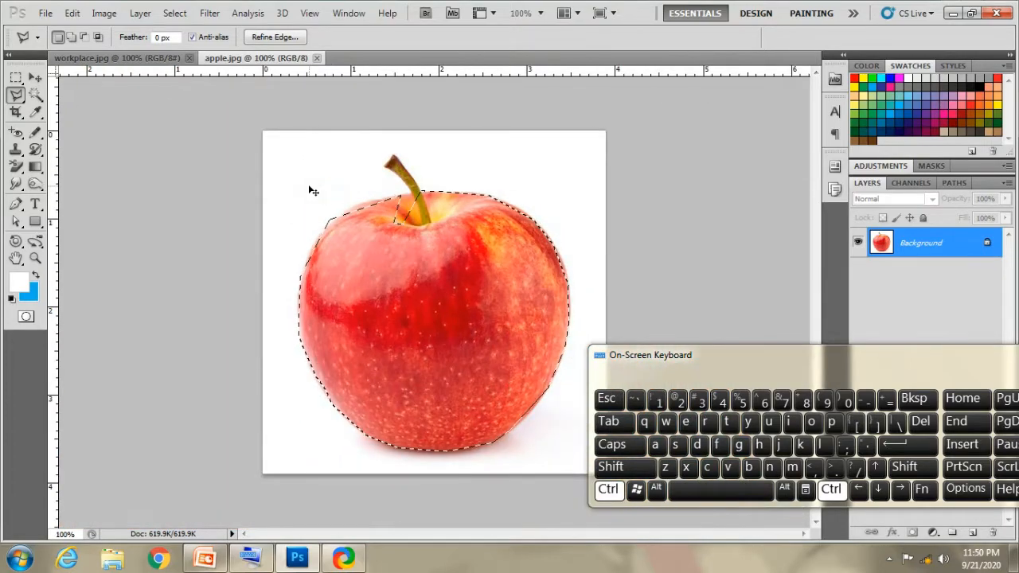
{"action": "left_click", "coordinate": [339, 217], "text": "shift"}
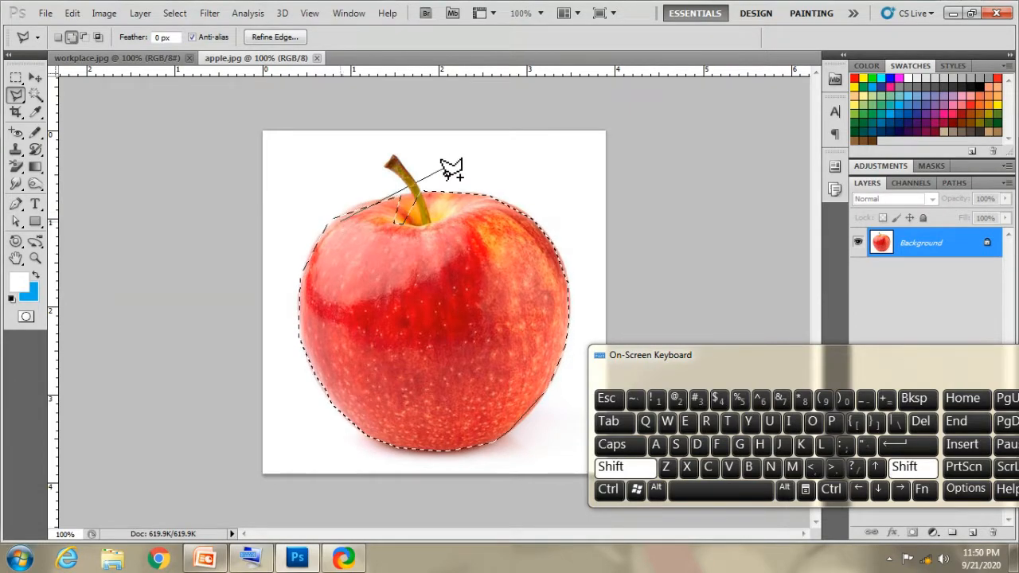
{"action": "left_click", "coordinate": [409, 194]}
{"action": "left_click", "coordinate": [452, 202], "text": "shift"}
{"action": "double_click", "coordinate": [437, 242], "text": "shift"}
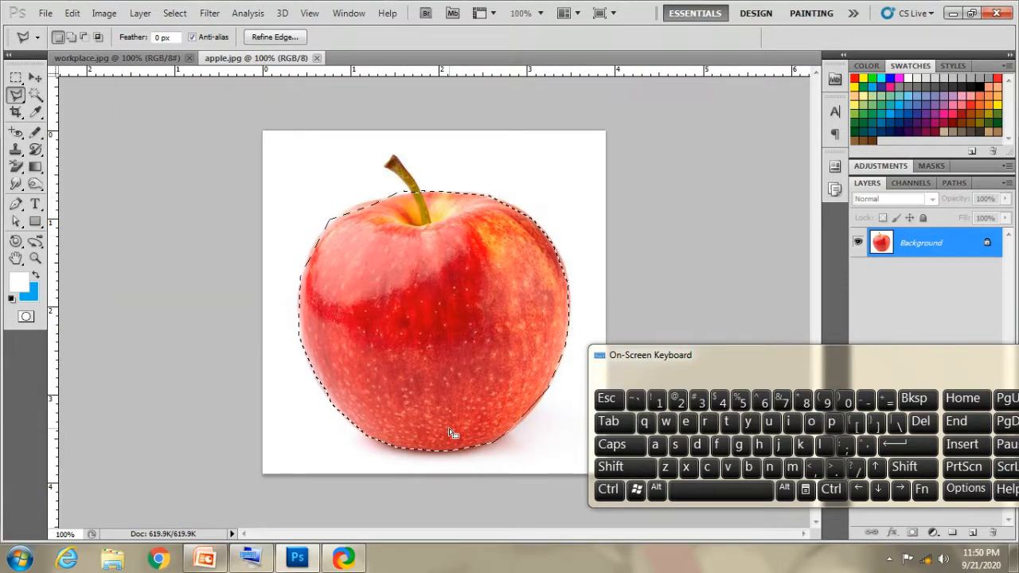
Step: Clear the apple selection and draw a new four-sided polygonal selection in the middle of the apple
{"action": "key", "text": "ctrl+d"}
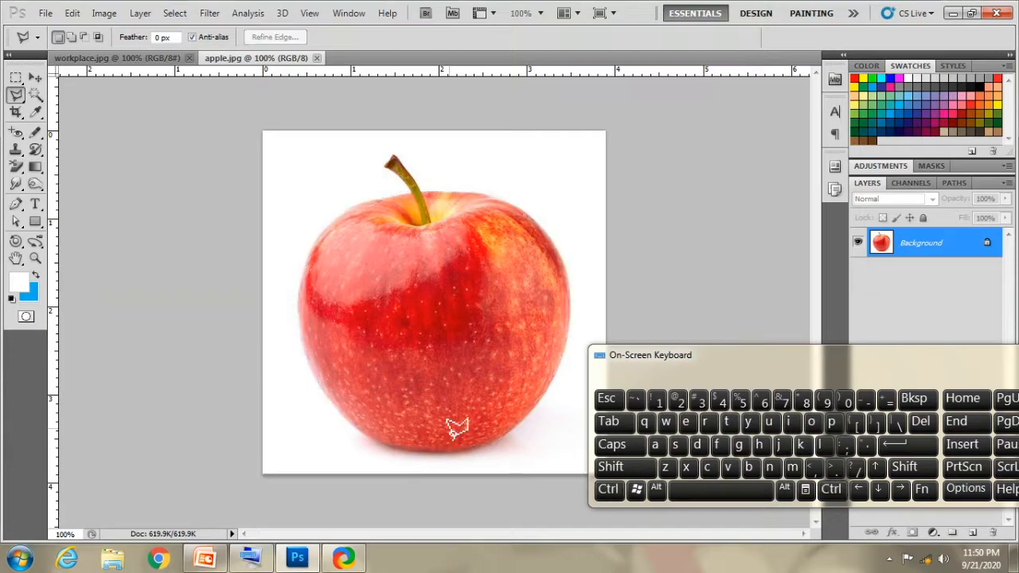
{"action": "left_click", "coordinate": [485, 247]}
{"action": "left_click", "coordinate": [518, 374]}
{"action": "left_click", "coordinate": [382, 391]}
{"action": "left_click", "coordinate": [335, 274]}
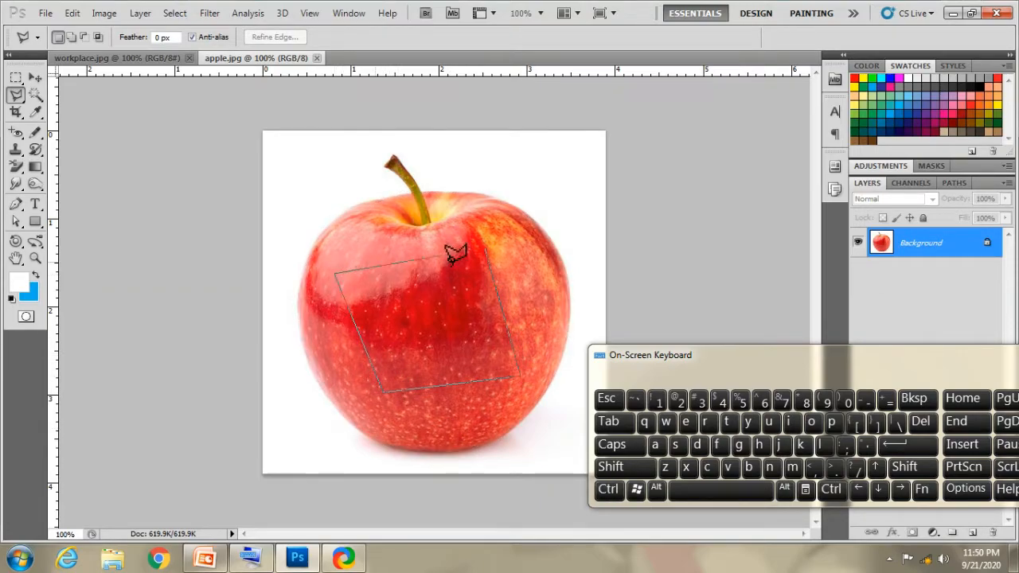
{"action": "left_click", "coordinate": [486, 249]}
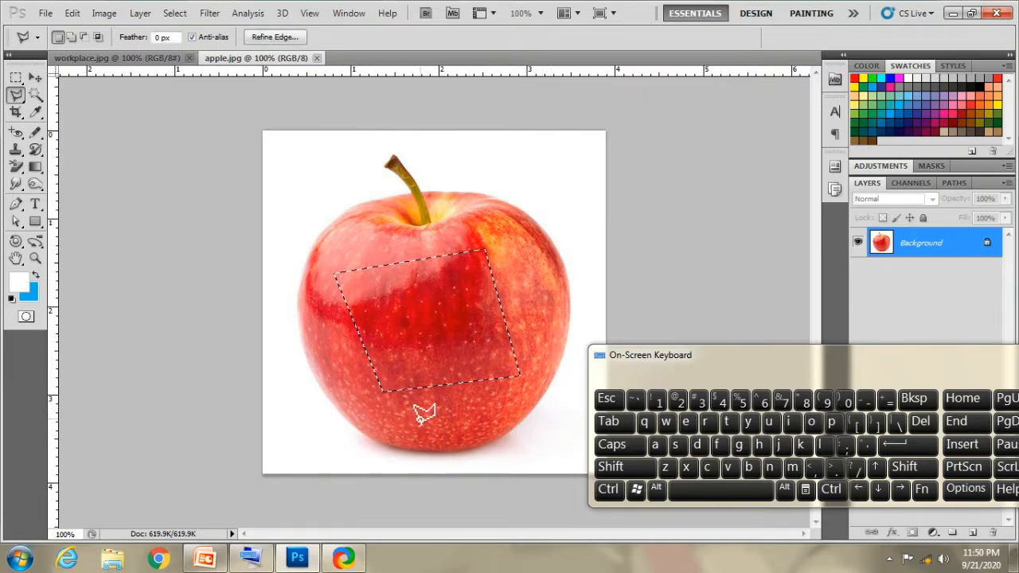
Step: Add two polygonal areas to the selection, one at the apple's lower left and one at its lower right
{"action": "key", "text": "shift"}
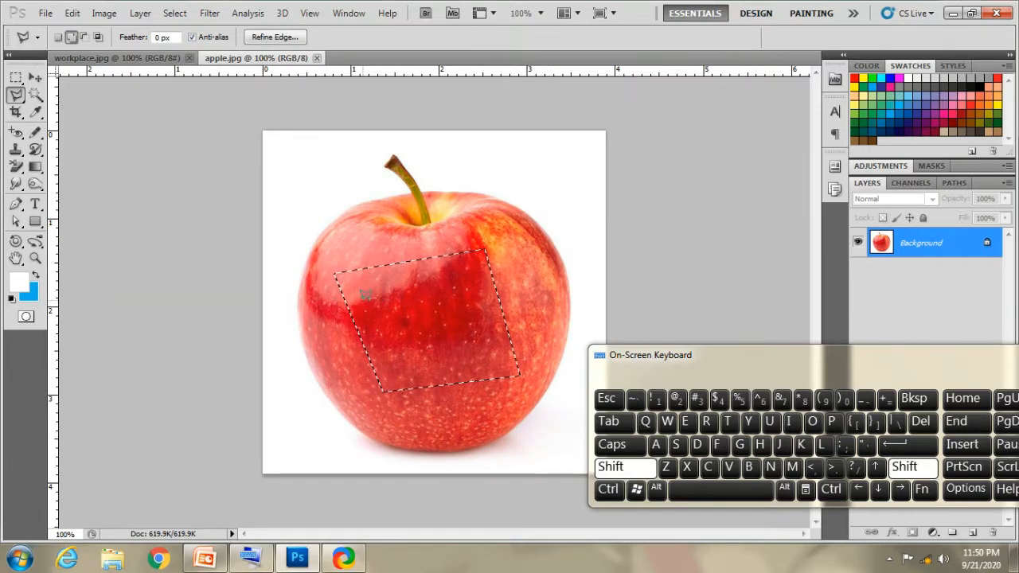
{"action": "left_click", "coordinate": [429, 450], "text": "shift"}
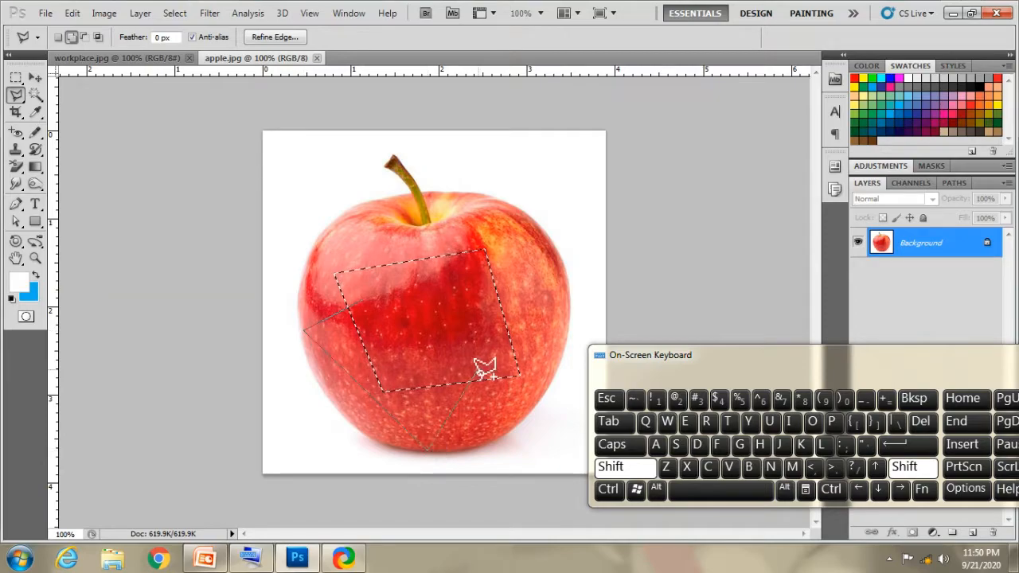
{"action": "double_click", "coordinate": [460, 383]}
{"action": "key", "text": "shift"}
{"action": "left_click", "coordinate": [430, 402], "text": "shift"}
{"action": "left_click", "coordinate": [477, 434], "text": "shift"}
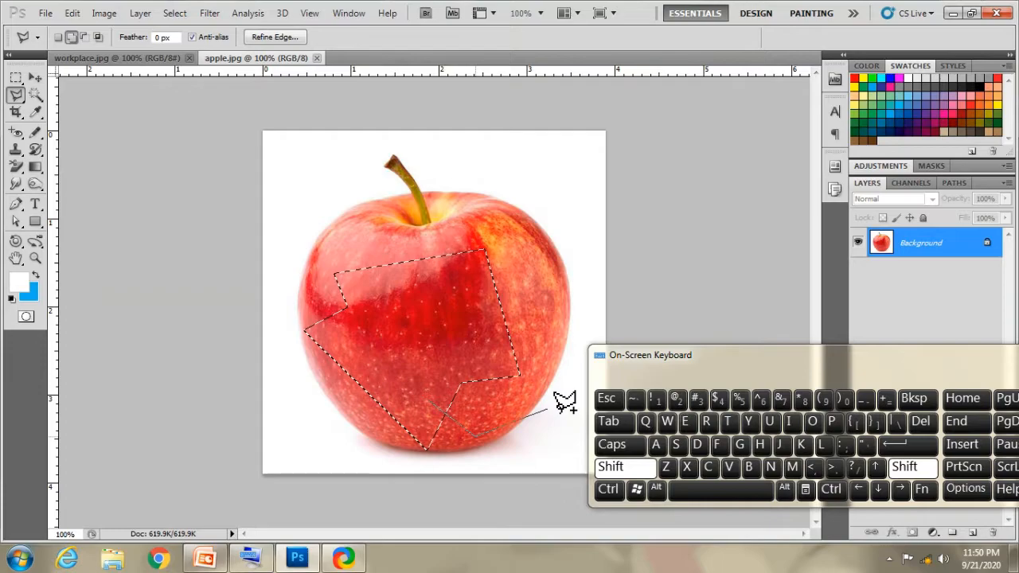
{"action": "double_click", "coordinate": [528, 324], "text": "shift"}
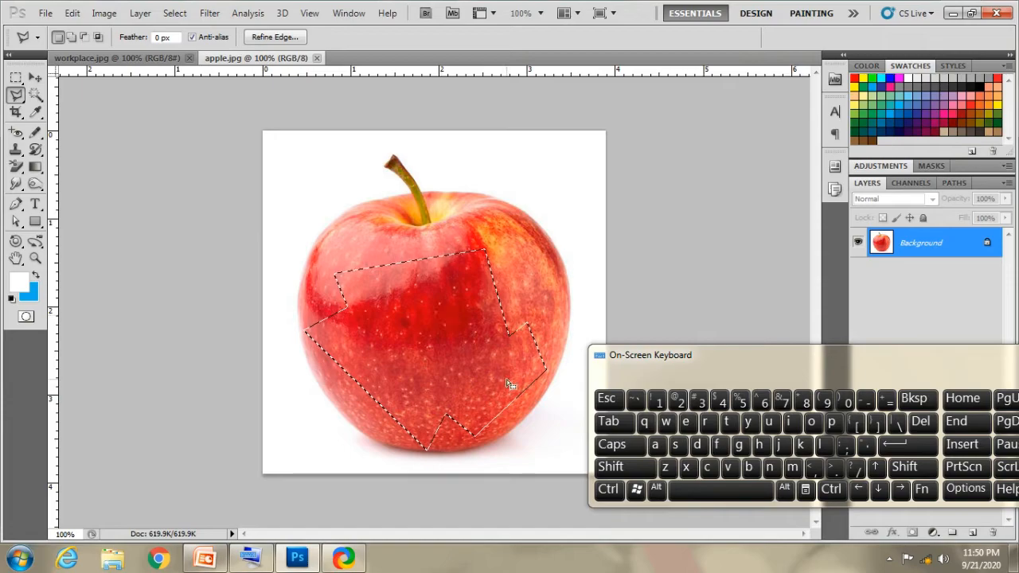
Step: Subtract a polygon covering the apple's lower-left area from the selection
{"action": "key", "text": "alt"}
{"action": "left_click", "coordinate": [327, 356]}
{"action": "left_click", "coordinate": [396, 438]}
{"action": "left_click", "coordinate": [462, 372]}
{"action": "left_click", "coordinate": [402, 339]}
{"action": "left_click", "coordinate": [337, 342]}
Step: Subtract the left side of the selection with a large polygon cutting diagonally from the apple's top to its bottom
{"action": "key", "text": "alt"}
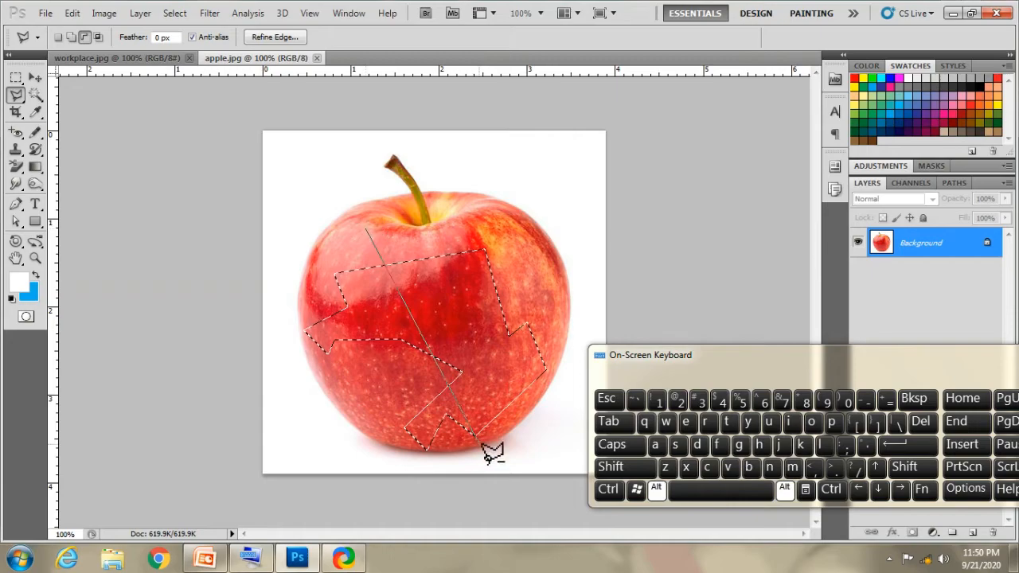
{"action": "left_click", "coordinate": [265, 415]}
{"action": "left_click", "coordinate": [313, 223]}
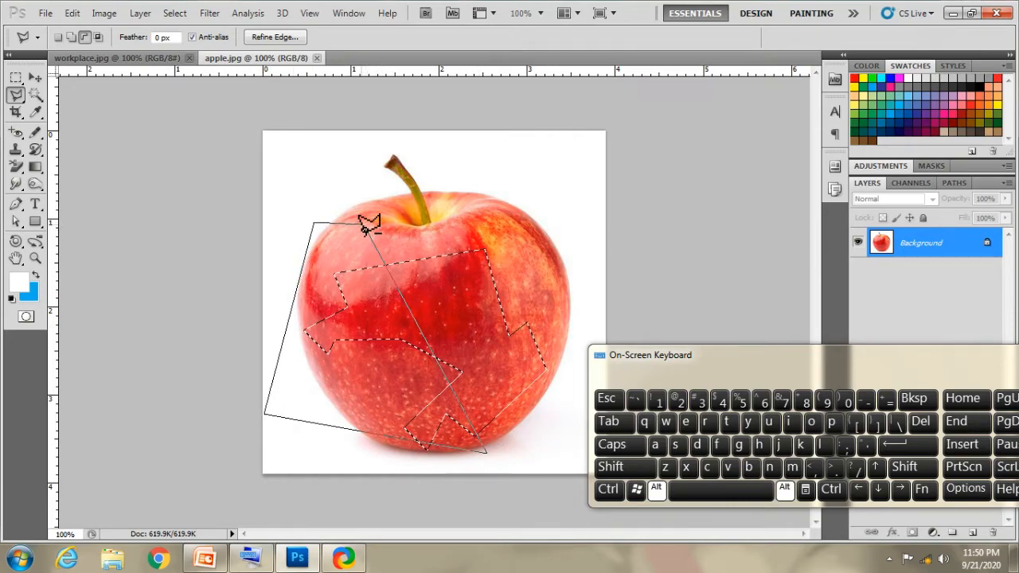
{"action": "double_click", "coordinate": [366, 222]}
Step: Subtract the lower part of the selection with a polygon, keeping only the four-sided area at the apple's upper middle
{"action": "key", "text": "alt"}
{"action": "left_click", "coordinate": [388, 358]}
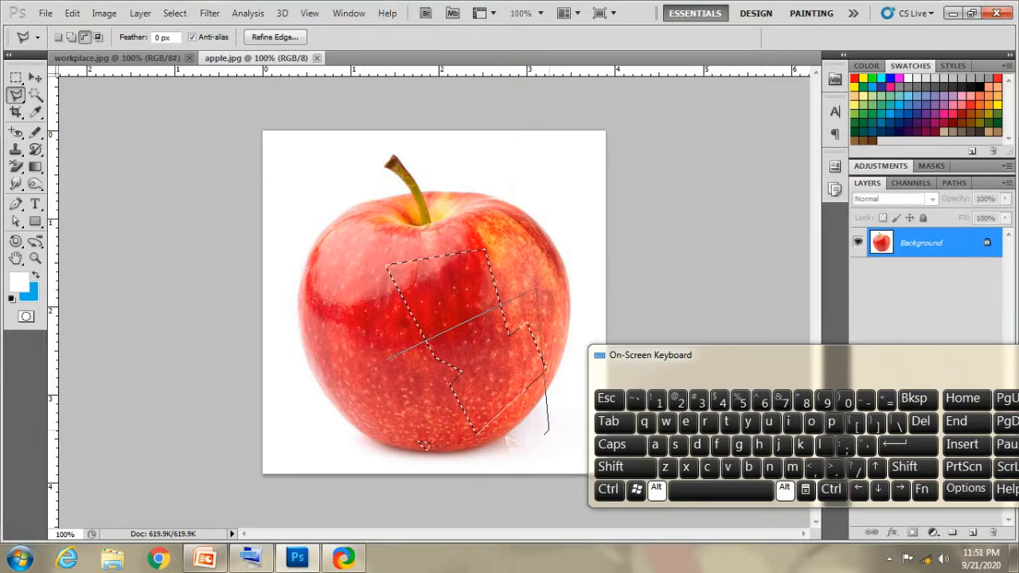
{"action": "left_click", "coordinate": [387, 456]}
{"action": "double_click", "coordinate": [390, 379]}
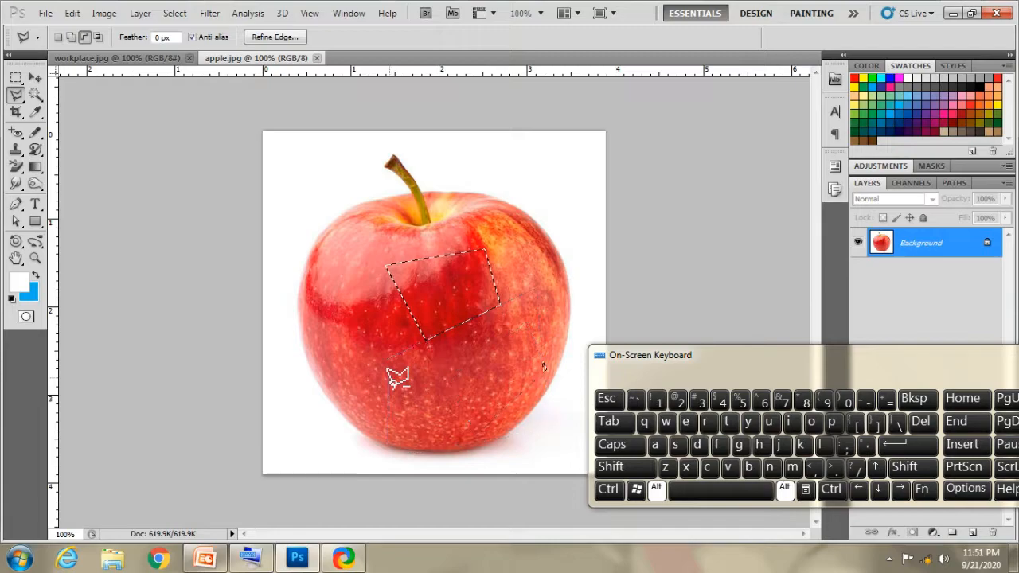
Step: Trim another strip off the lower edge of the four-sided selection by subtracting a polygon
{"action": "left_click", "coordinate": [390, 332], "text": "alt"}
{"action": "left_click", "coordinate": [391, 324]}
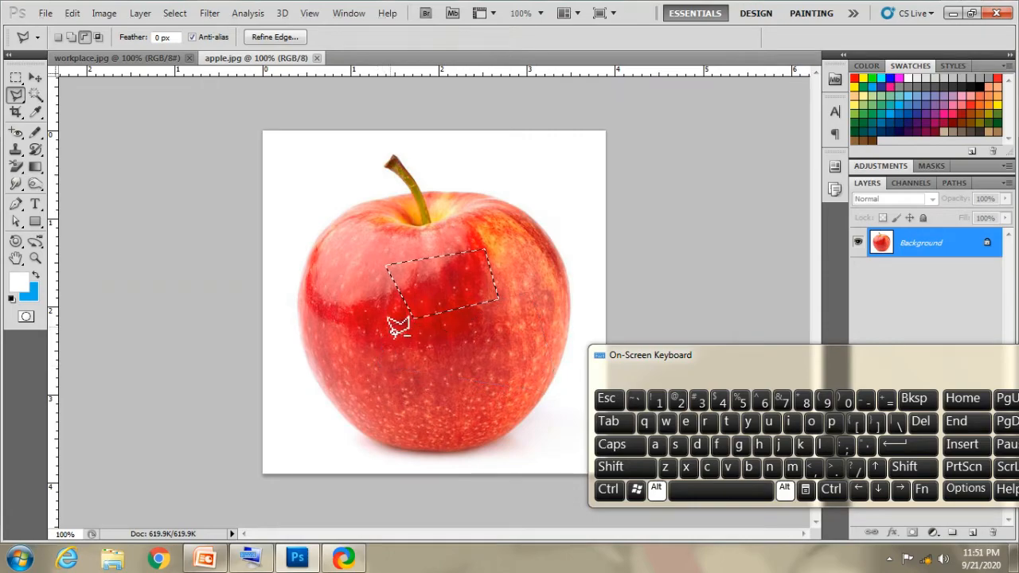
Step: Draw a new triangular polygonal lasso selection across the apple's upper middle
{"action": "key", "text": "alt"}
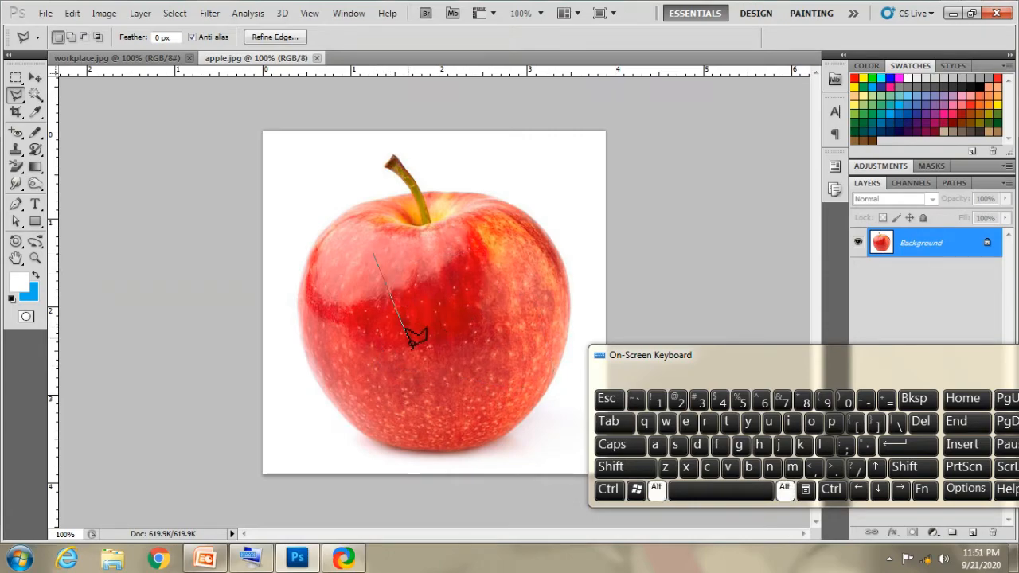
{"action": "key", "text": "ctrl"}
{"action": "key", "text": "ctrl"}
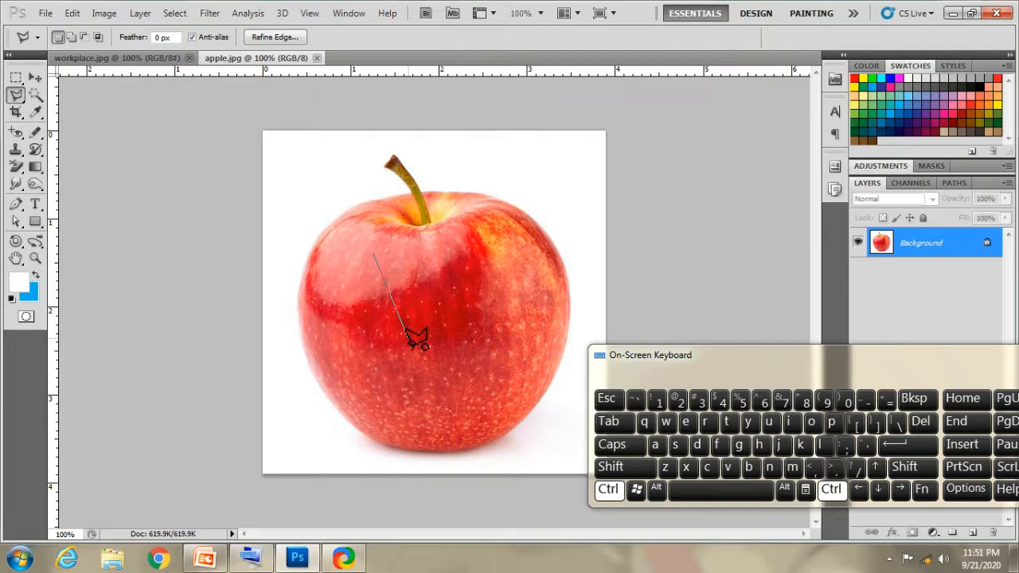
{"action": "key", "text": "ctrl+alt"}
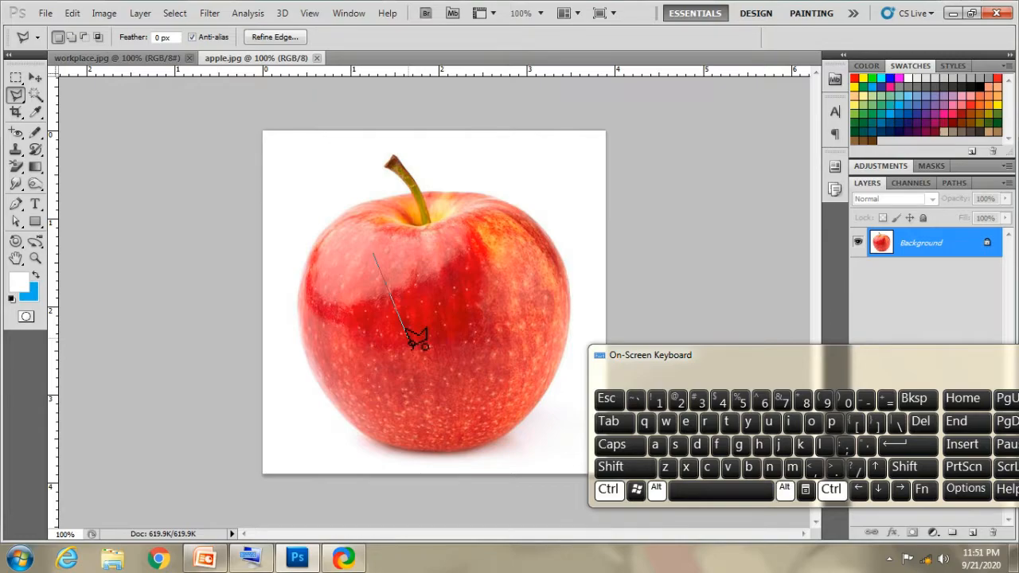
{"action": "left_click", "coordinate": [474, 368]}
{"action": "left_click", "coordinate": [484, 266]}
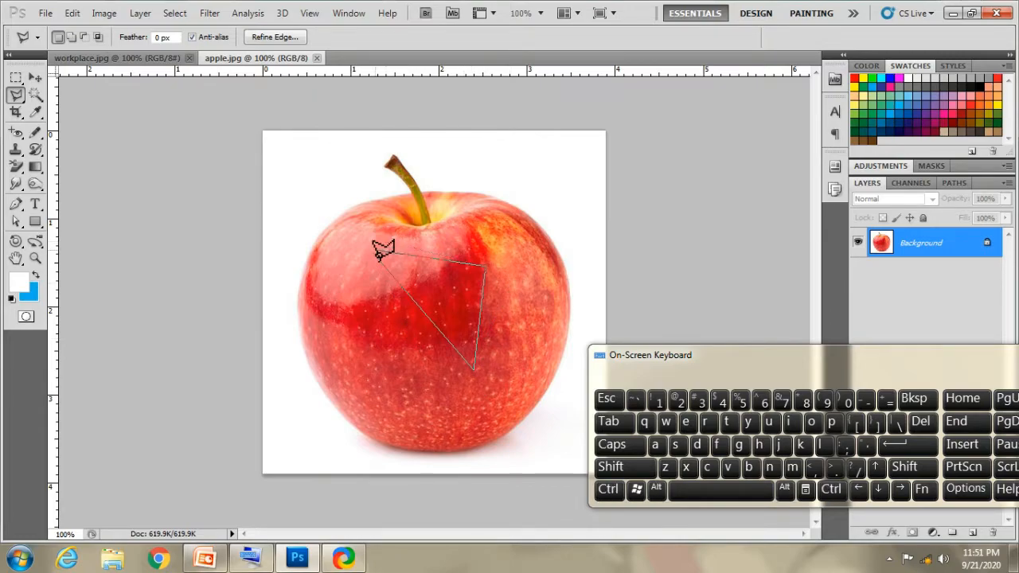
{"action": "left_click", "coordinate": [376, 255]}
Step: Replace the selection with a polygonal lasso triangle at the center of the apple, with one corner pointing down
{"action": "left_click", "coordinate": [414, 351]}
{"action": "left_click", "coordinate": [410, 269]}
{"action": "left_click", "coordinate": [500, 287]}
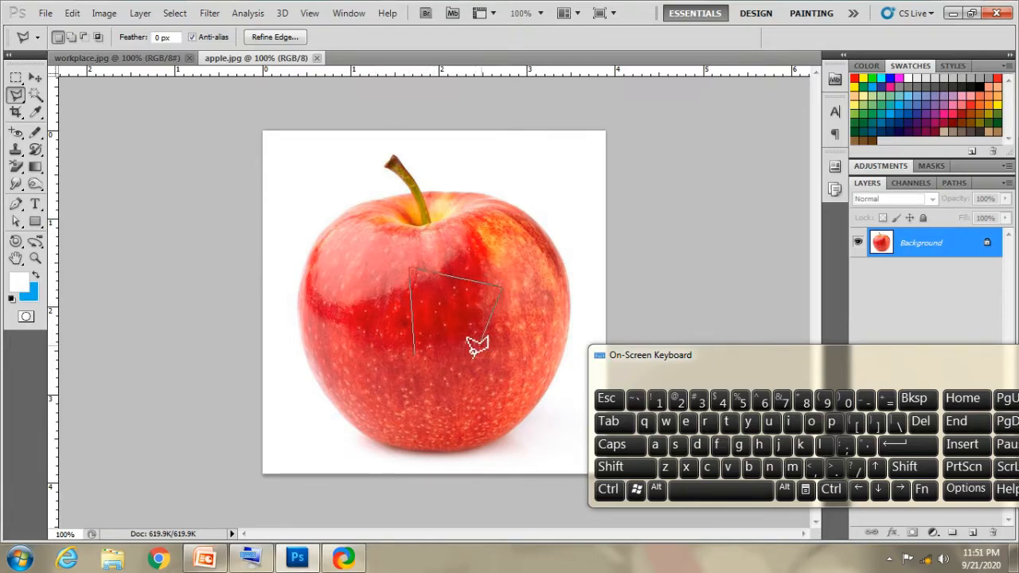
{"action": "left_click", "coordinate": [414, 352]}
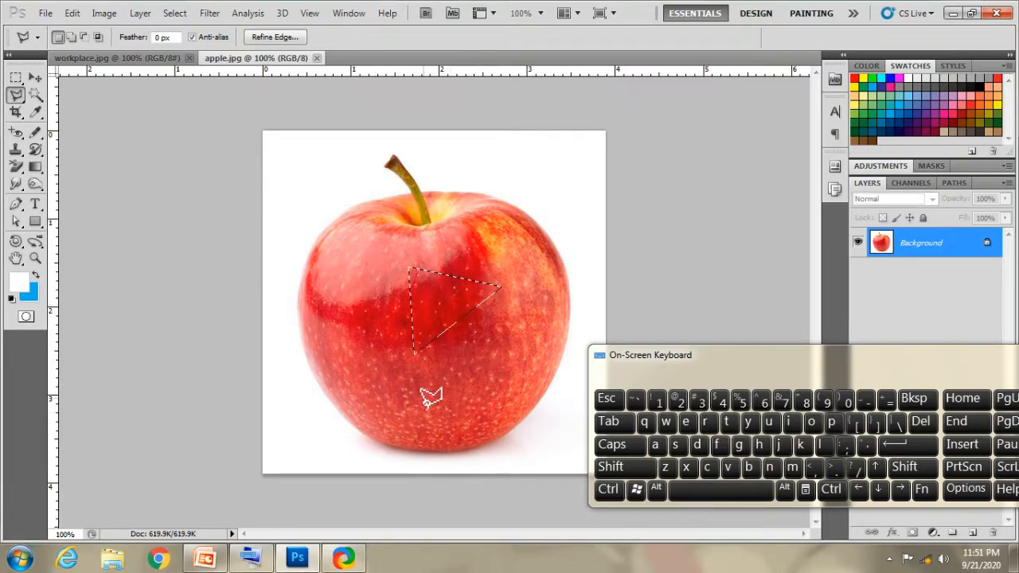
Step: Subtract the lower part of the triangular selection with a large four-sided polygon spanning the apple's middle
{"action": "left_click", "coordinate": [367, 322], "text": "alt"}
{"action": "left_click", "coordinate": [521, 265], "text": "alt"}
{"action": "left_click", "coordinate": [503, 380], "text": "alt"}
{"action": "left_click", "coordinate": [327, 370], "text": "alt"}
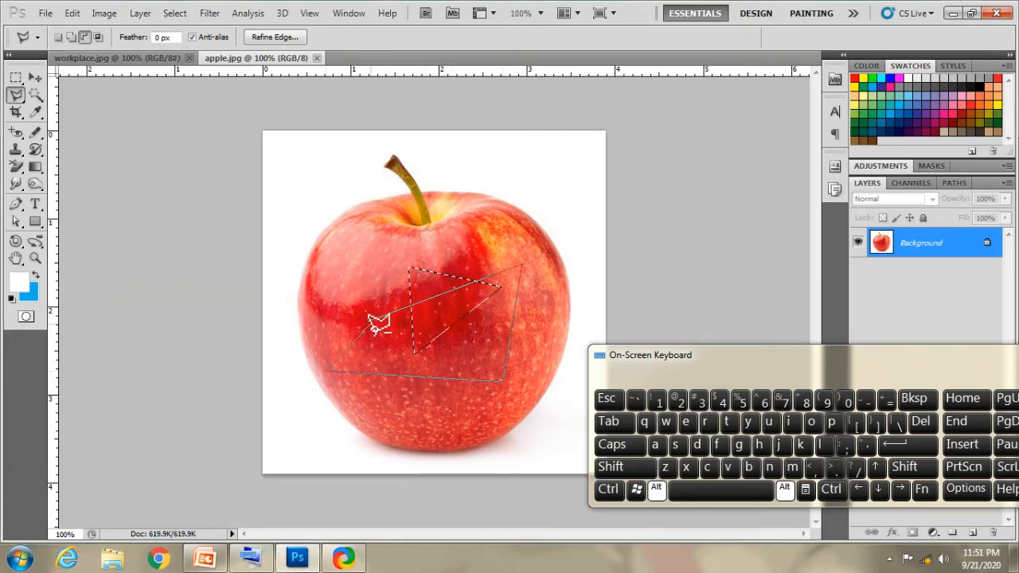
{"action": "left_click", "coordinate": [369, 320], "text": "alt"}
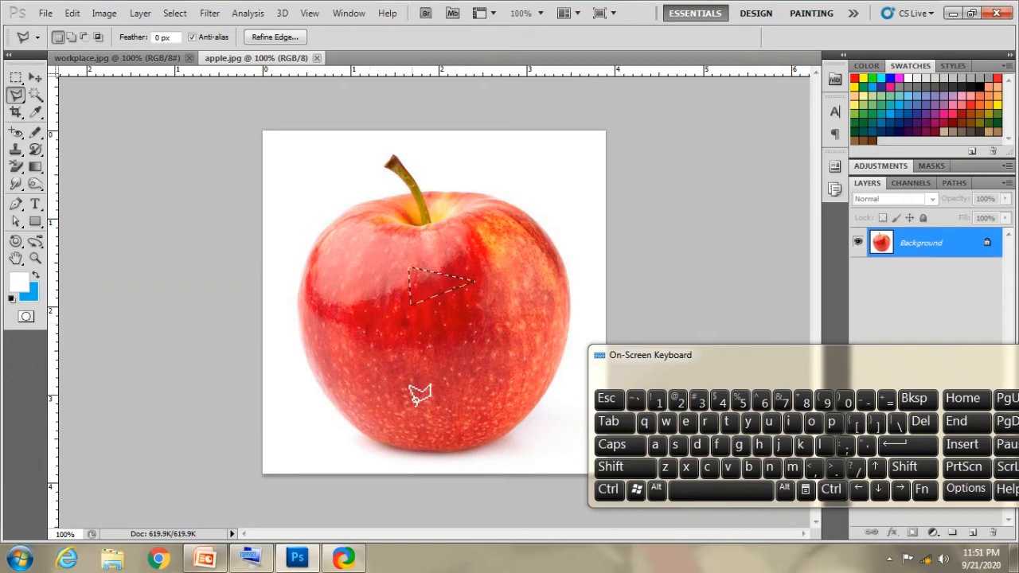
Step: Deselect and draw a new four-sided polygonal selection, wide across the apple's upper part and narrowing toward its lower right
{"action": "key", "text": "ctrl+d"}
{"action": "left_click", "coordinate": [381, 347]}
{"action": "left_click", "coordinate": [336, 255]}
{"action": "left_click", "coordinate": [464, 412]}
{"action": "left_click", "coordinate": [382, 344]}
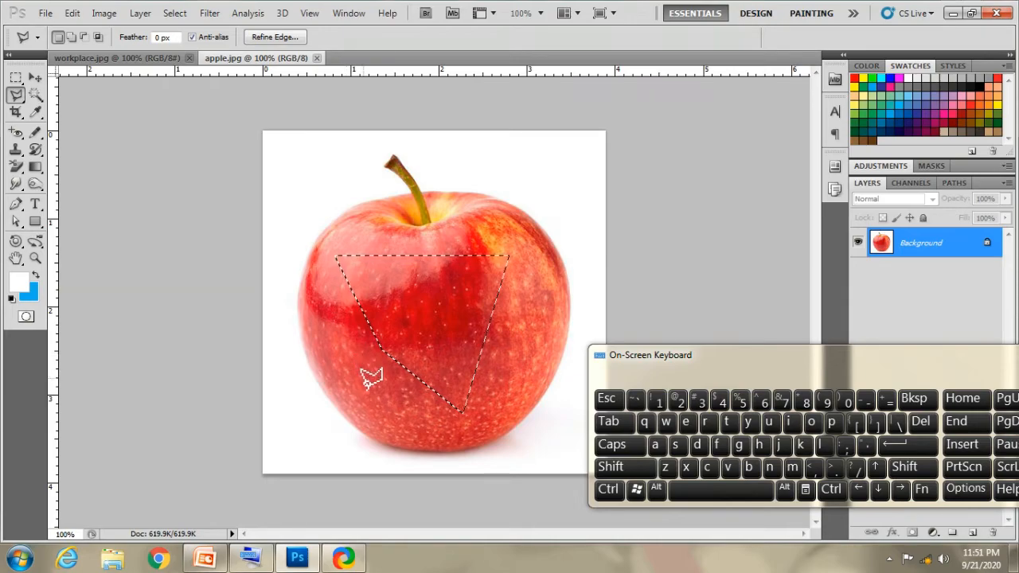
Step: Intersect the selection with a polygon over the apple's lower half, keeping only the overlapping lower triangle
{"action": "key", "text": "shift"}
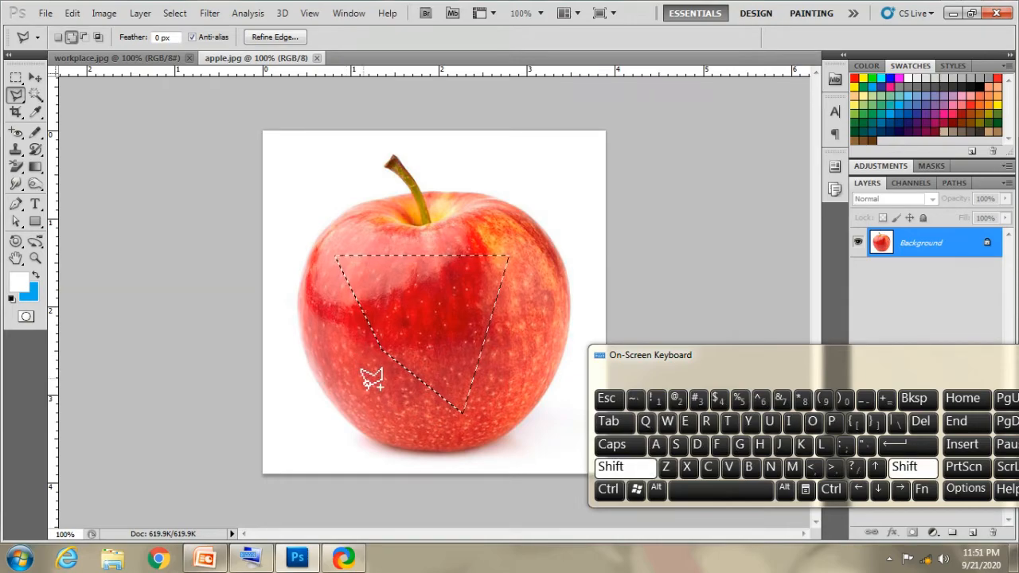
{"action": "key", "text": "alt"}
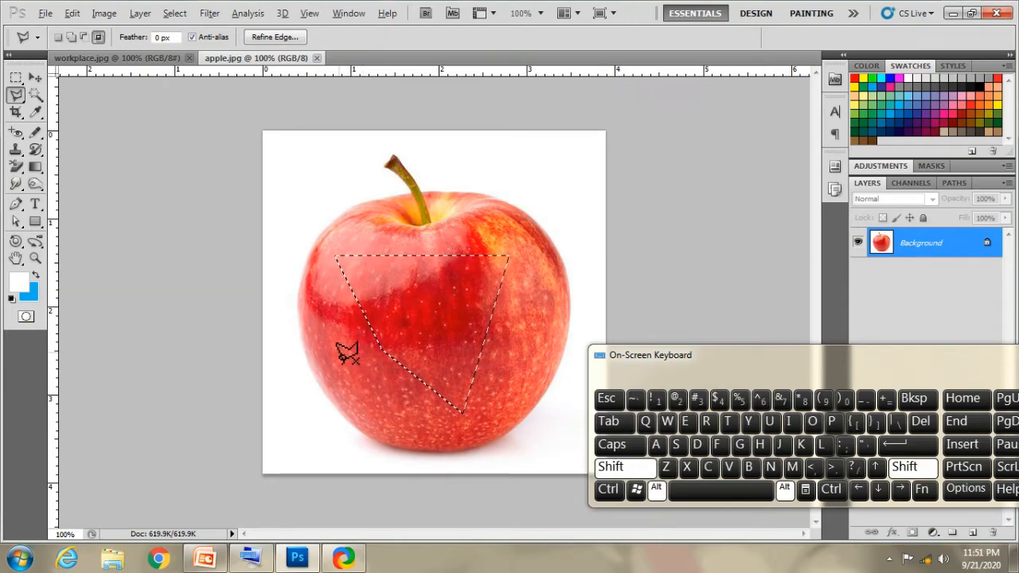
{"action": "left_click", "coordinate": [342, 348]}
{"action": "left_click", "coordinate": [530, 301]}
{"action": "left_click", "coordinate": [488, 430]}
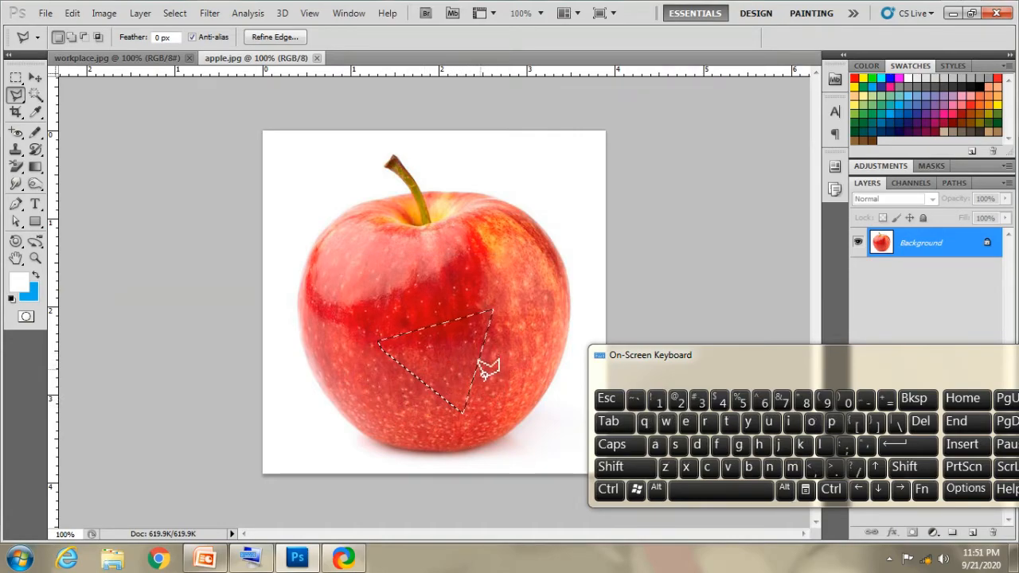
Step: Deselect the remaining triangle and switch to the freehand Lasso tool
{"action": "key", "text": "ctrl+d"}
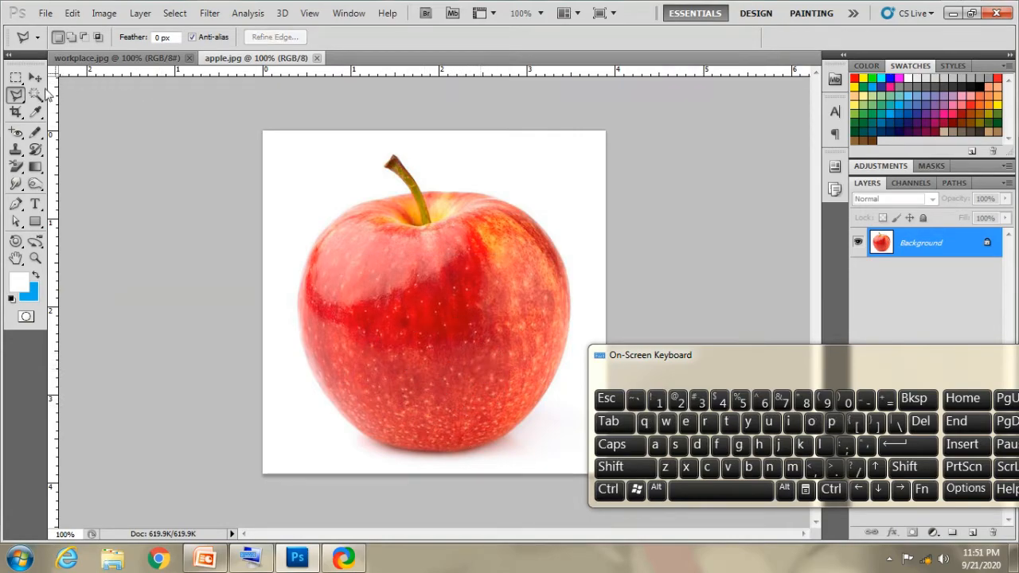
{"action": "left_click", "coordinate": [20, 98]}
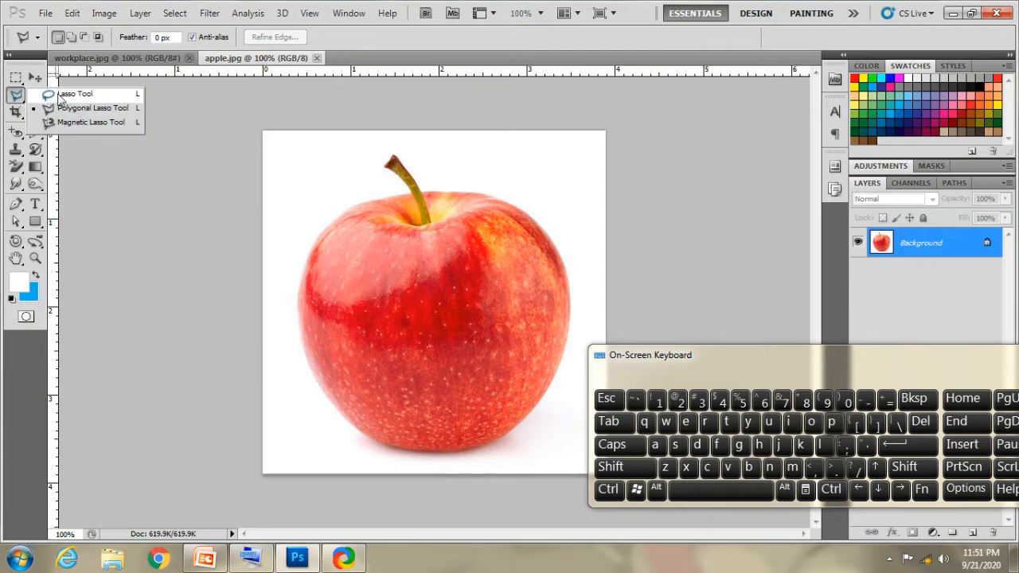
{"action": "left_click", "coordinate": [129, 108]}
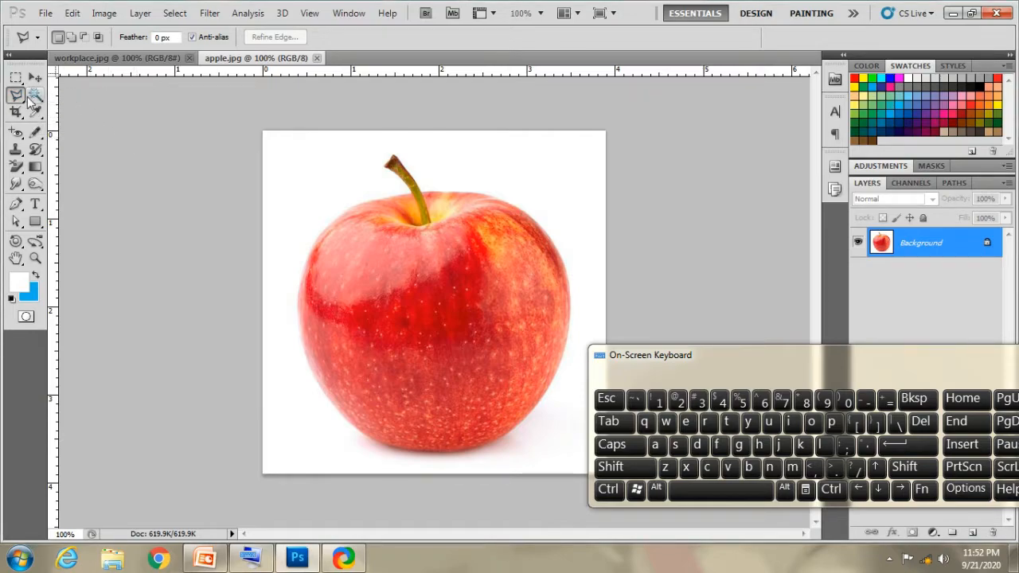
{"action": "right_click", "coordinate": [19, 96]}
{"action": "left_click", "coordinate": [80, 96]}
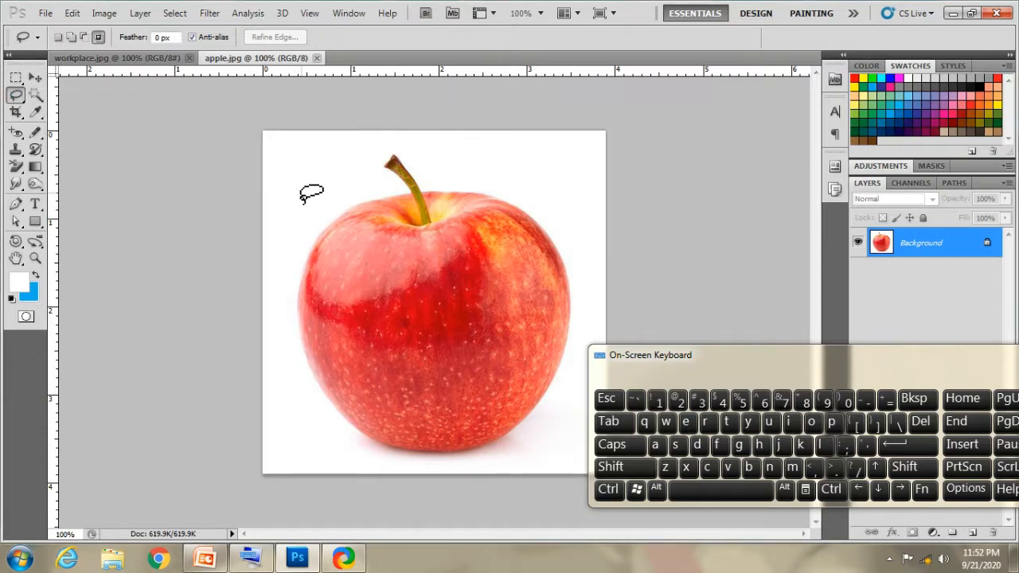
Step: Cycle from the Lasso tool through the Polygonal and Magnetic Lasso tools and back to Lasso
{"action": "key", "text": "shift"}
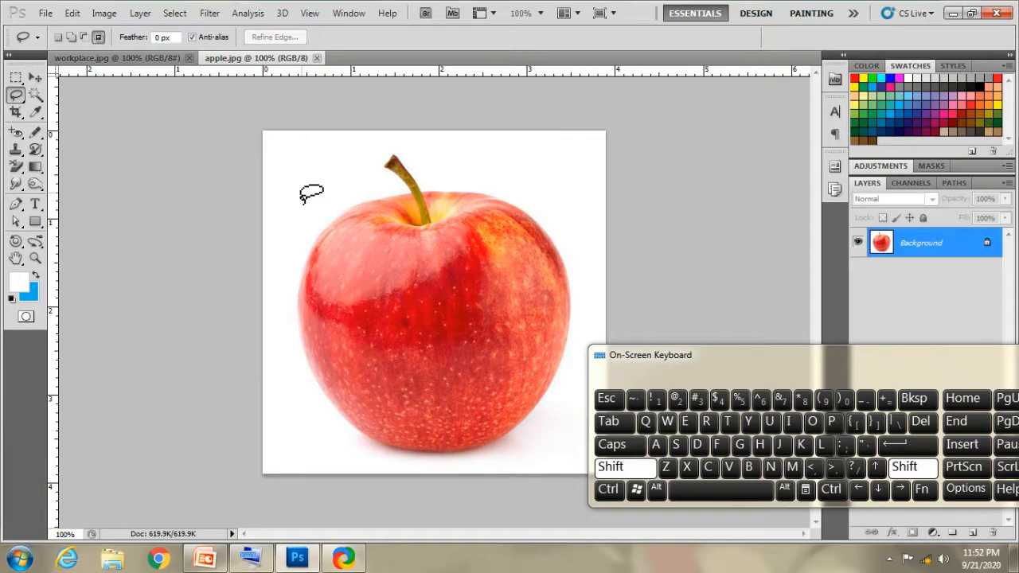
{"action": "key", "text": "shift+l"}
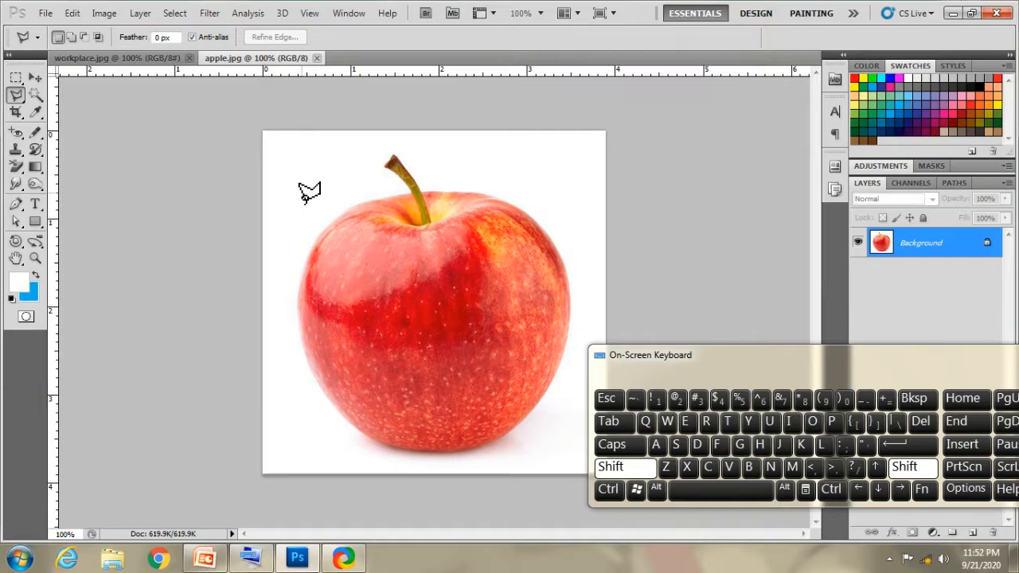
{"action": "key", "text": "shift+l"}
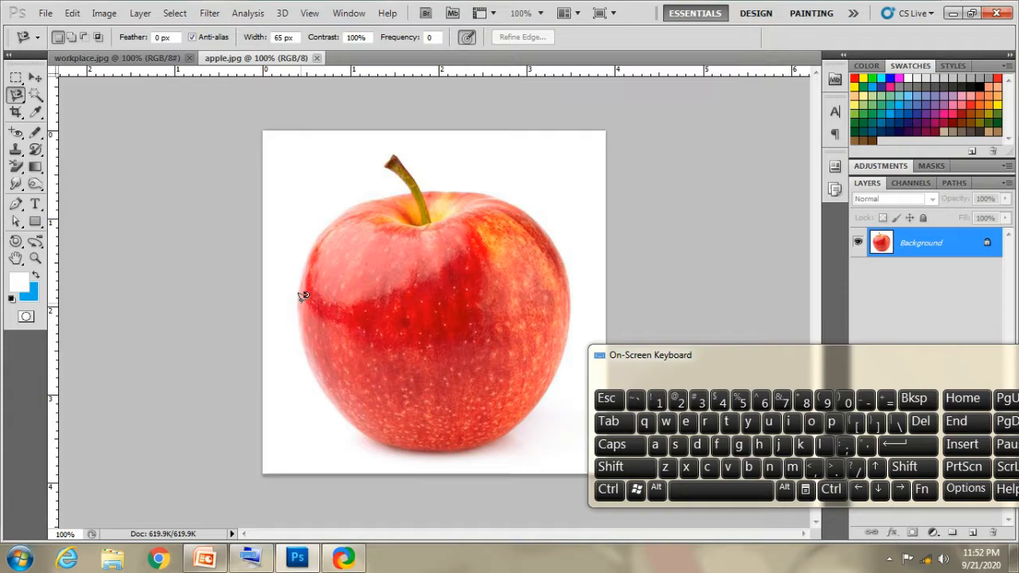
{"action": "key", "text": "shift+l"}
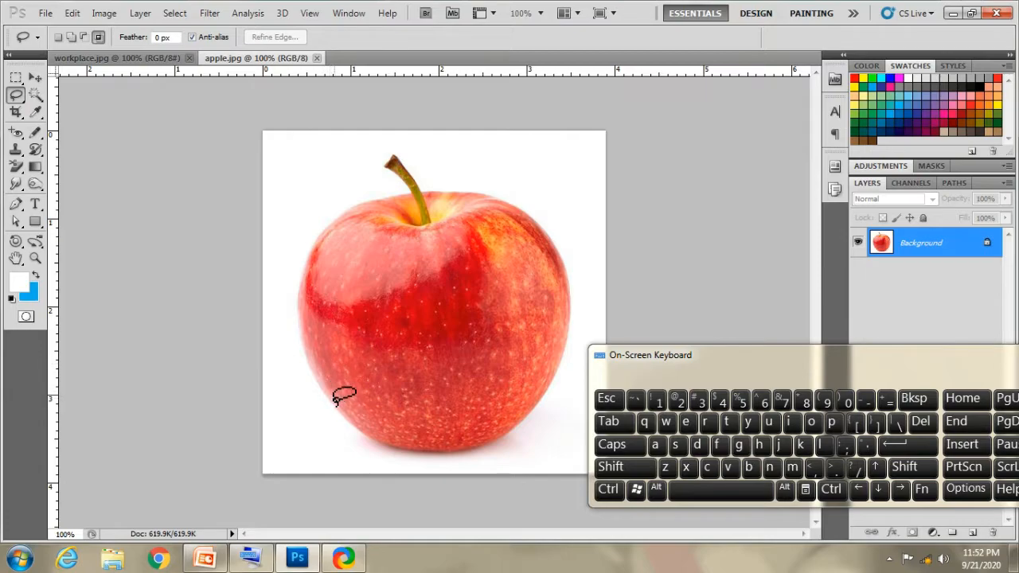
Step: Start a freehand lasso outline at the apple's left side and trace its upper-left edge up to the stem
{"action": "key", "text": "ctrl+plus"}
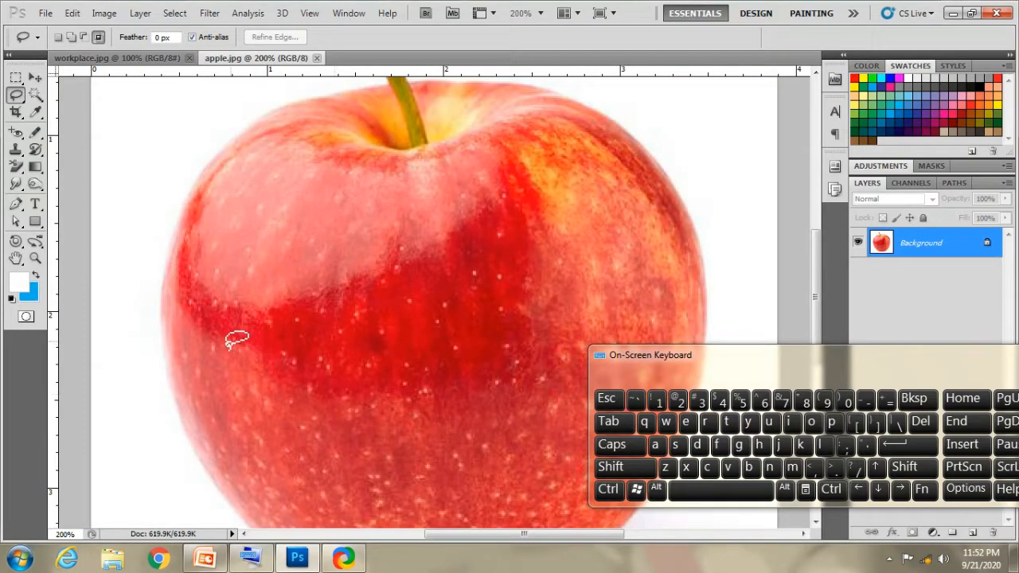
{"action": "key", "text": "alt"}
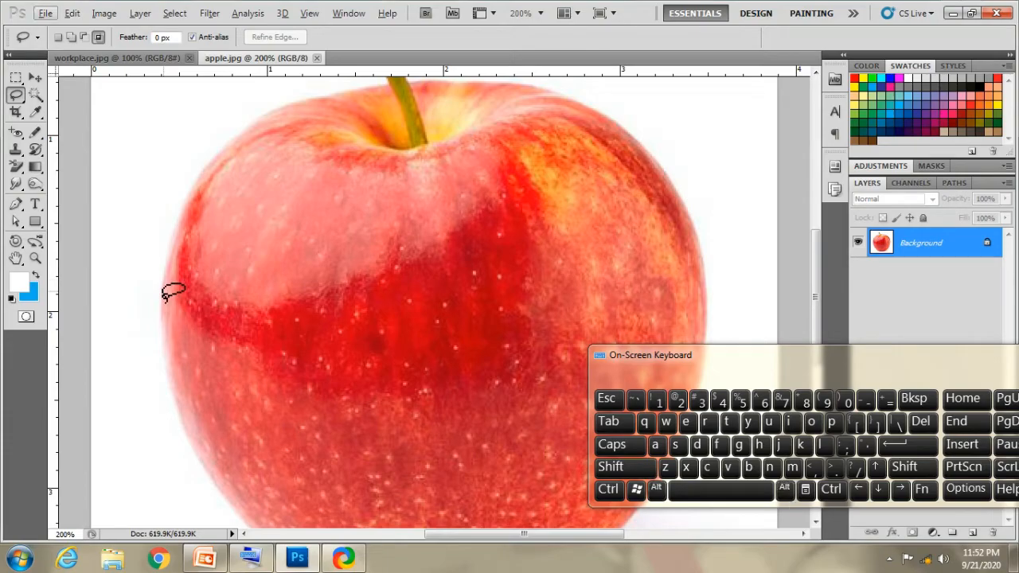
{"action": "mouse_move", "coordinate": [161, 300]}
{"action": "left_mouse_down"}
{"action": "mouse_move", "coordinate": [193, 185]}
{"action": "mouse_move", "coordinate": [237, 134]}
{"action": "mouse_move", "coordinate": [338, 96]}
{"action": "mouse_move", "coordinate": [324, 187]}
{"action": "mouse_move", "coordinate": [376, 172]}
{"action": "left_mouse_up"}
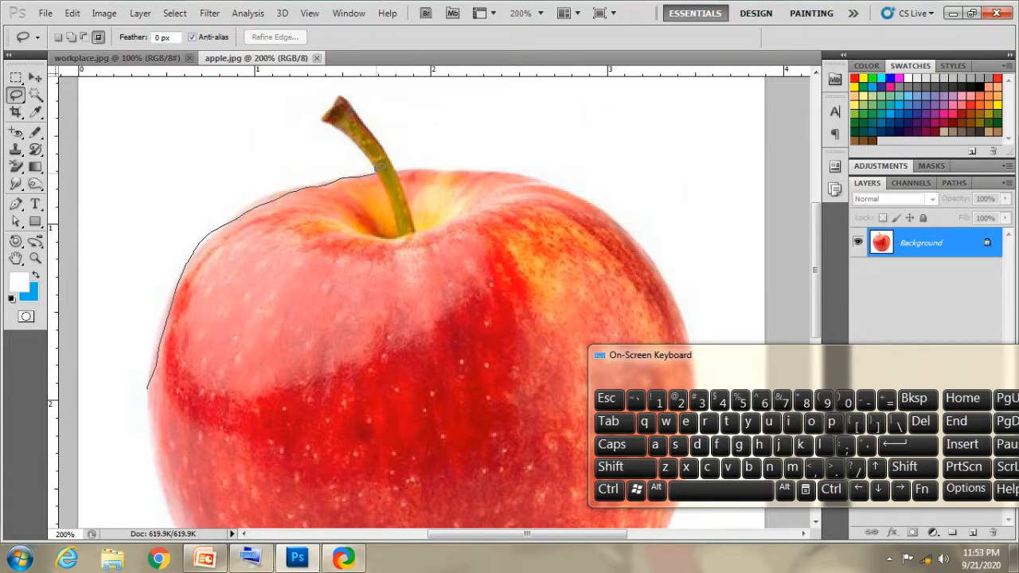
Step: Continue the lasso outline along the left edge of the stem up to its tip
{"action": "key", "text": "ctrl+plus"}
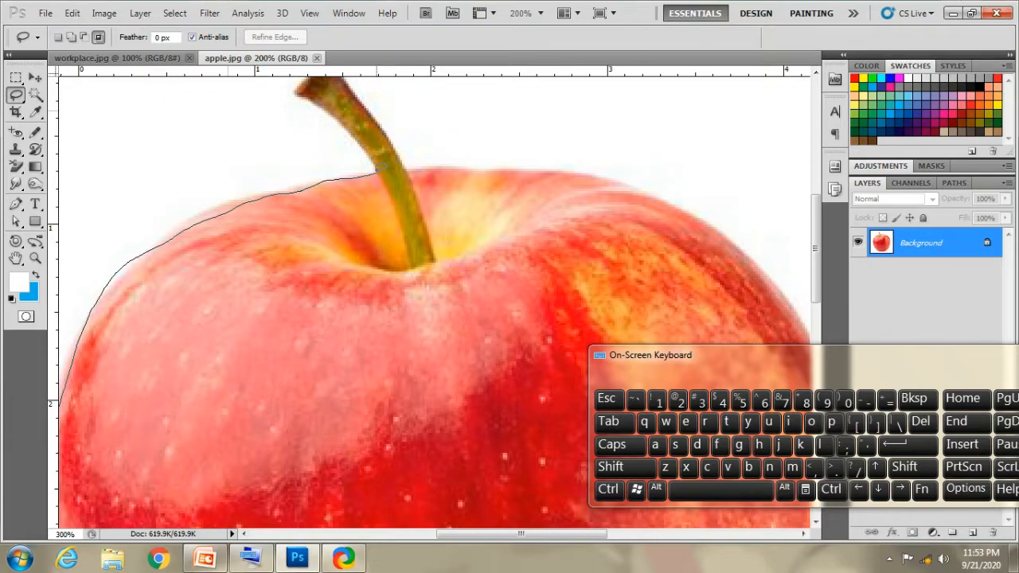
{"action": "key", "text": "alt"}
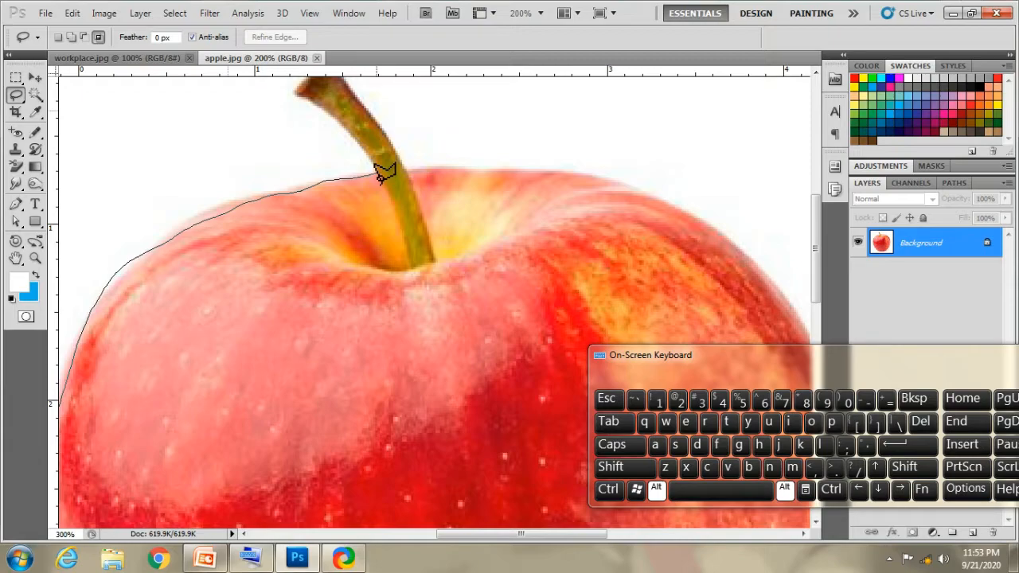
{"action": "mouse_move", "coordinate": [378, 177]}
{"action": "left_mouse_down"}
{"action": "mouse_move", "coordinate": [311, 94]}
{"action": "mouse_move", "coordinate": [306, 104]}
{"action": "left_mouse_up"}
{"action": "left_click_drag", "start_coordinate": [303, 99], "coordinate": [303, 235]}
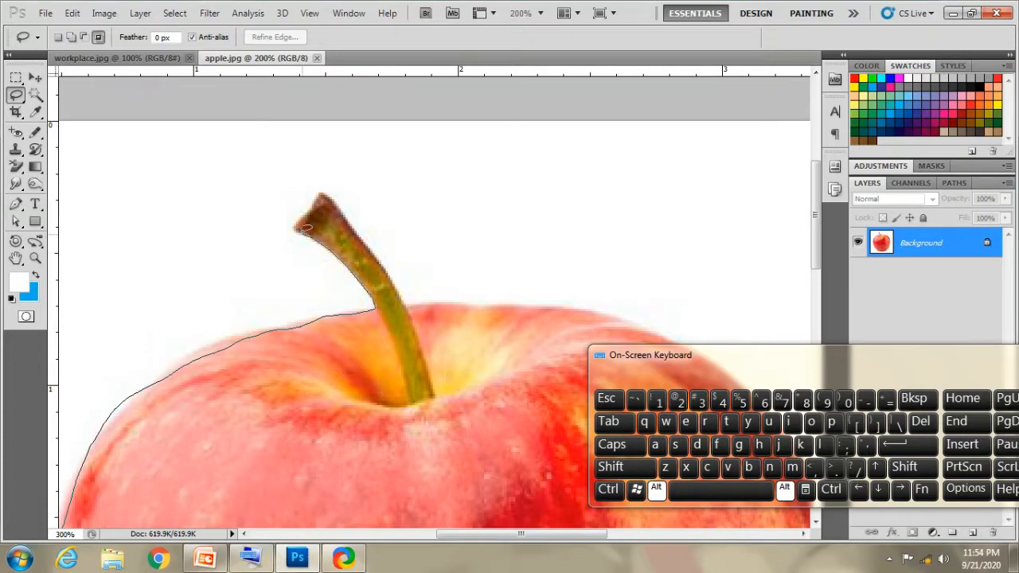
{"action": "mouse_move", "coordinate": [307, 229]}
{"action": "left_mouse_down"}
{"action": "mouse_move", "coordinate": [306, 240]}
{"action": "mouse_move", "coordinate": [299, 226]}
{"action": "mouse_move", "coordinate": [295, 234]}
{"action": "mouse_move", "coordinate": [292, 297]}
{"action": "left_mouse_up"}
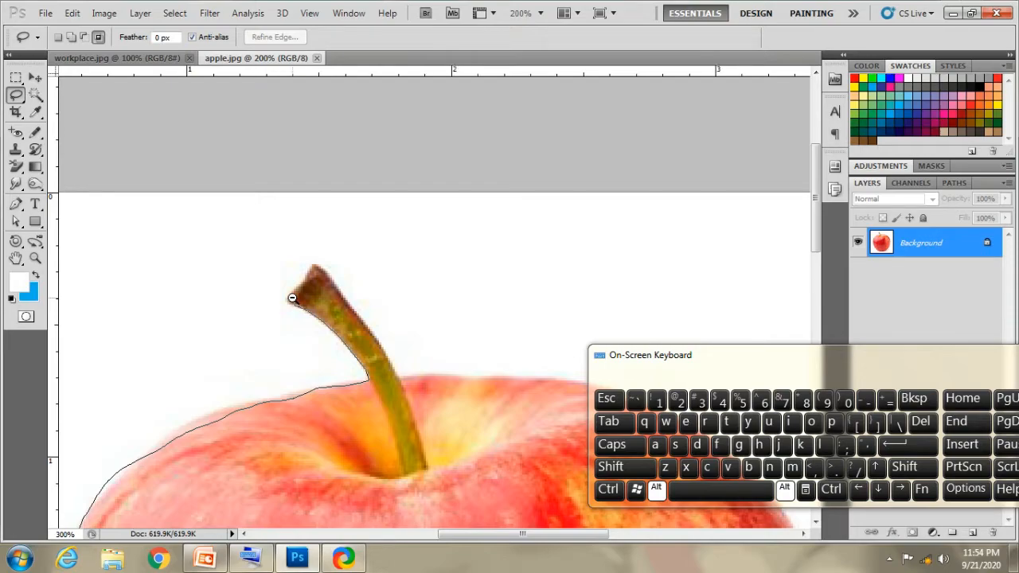
Step: Continue the lasso outline around the stem's tip and down its right edge to the top of the apple
{"action": "scroll", "coordinate": [292, 297], "scroll_direction": "down", "scroll_amount": 1}
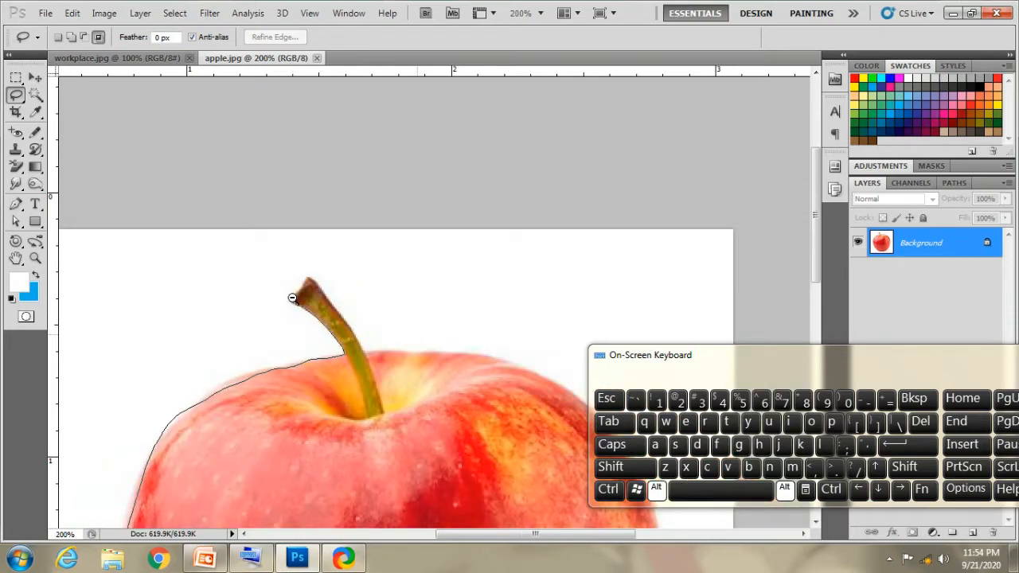
{"action": "key", "text": "ctrl"}
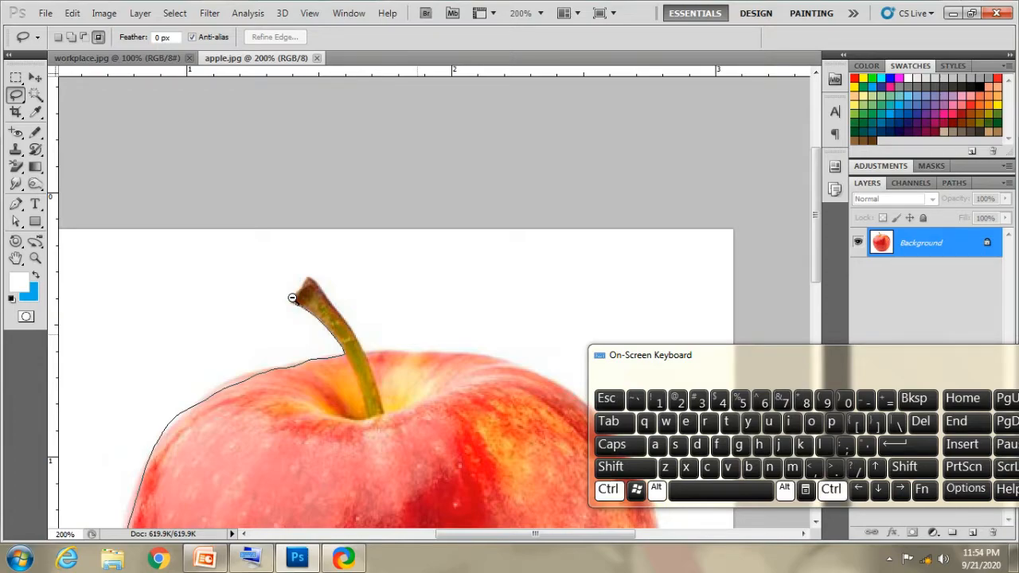
{"action": "scroll", "coordinate": [292, 298], "scroll_direction": "up", "scroll_amount": 2}
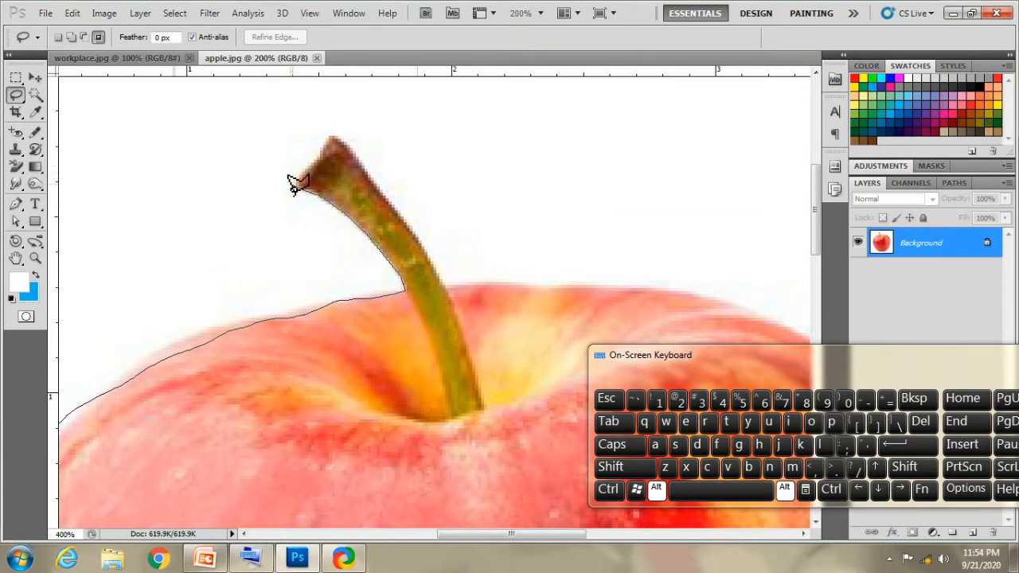
{"action": "left_click_drag", "start_coordinate": [298, 179], "coordinate": [269, 295]}
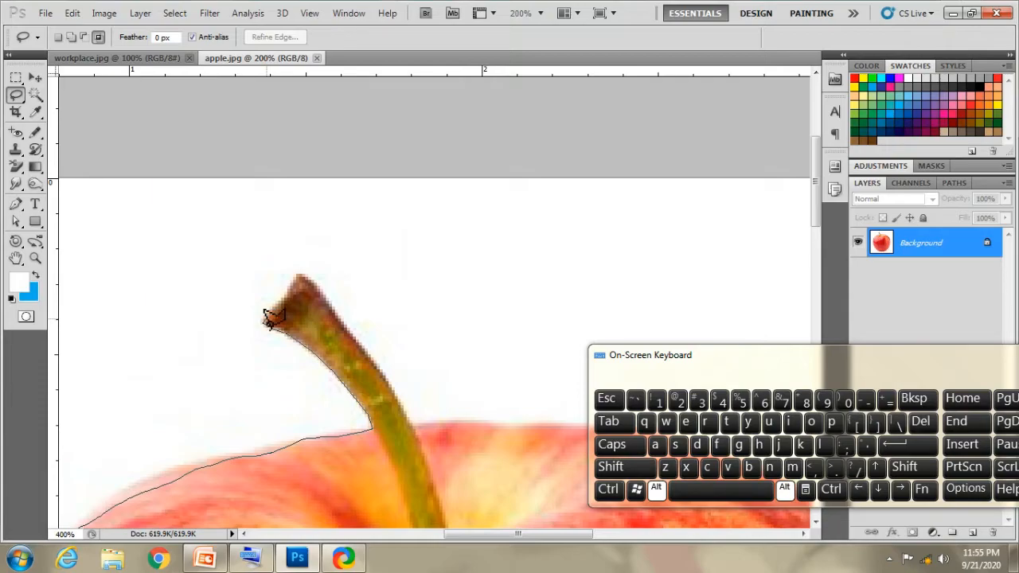
{"action": "mouse_move", "coordinate": [270, 321]}
{"action": "left_mouse_down"}
{"action": "mouse_move", "coordinate": [300, 285]}
{"action": "mouse_move", "coordinate": [315, 295]}
{"action": "mouse_move", "coordinate": [415, 434]}
{"action": "mouse_move", "coordinate": [348, 214]}
{"action": "left_mouse_up"}
Step: Continue the lasso outline from the stem along the apple's top and down its upper-right edge
{"action": "key", "text": "alt+space"}
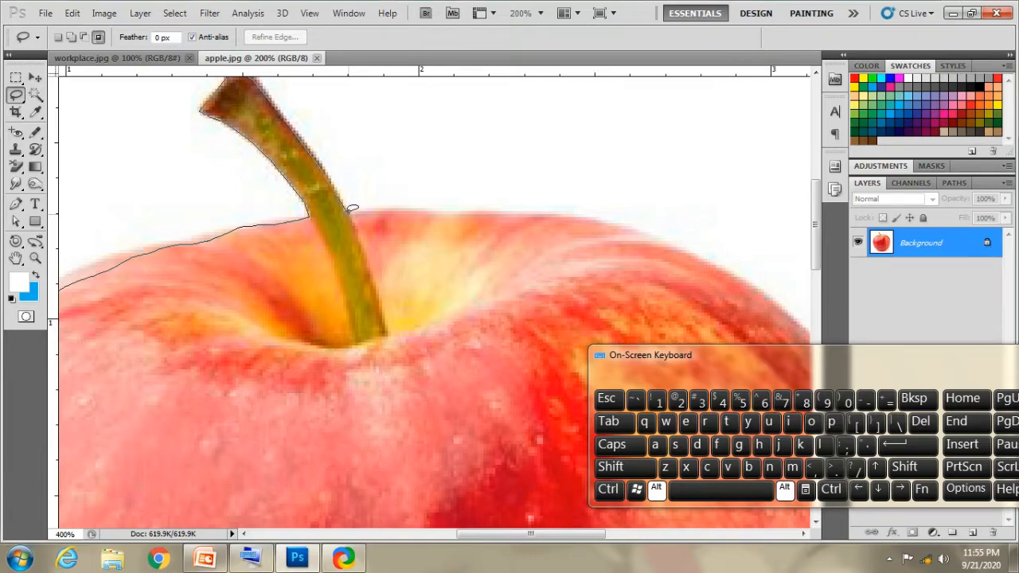
{"action": "mouse_move", "coordinate": [350, 215]}
{"action": "left_mouse_down"}
{"action": "mouse_move", "coordinate": [524, 221]}
{"action": "mouse_move", "coordinate": [381, 169]}
{"action": "left_mouse_up"}
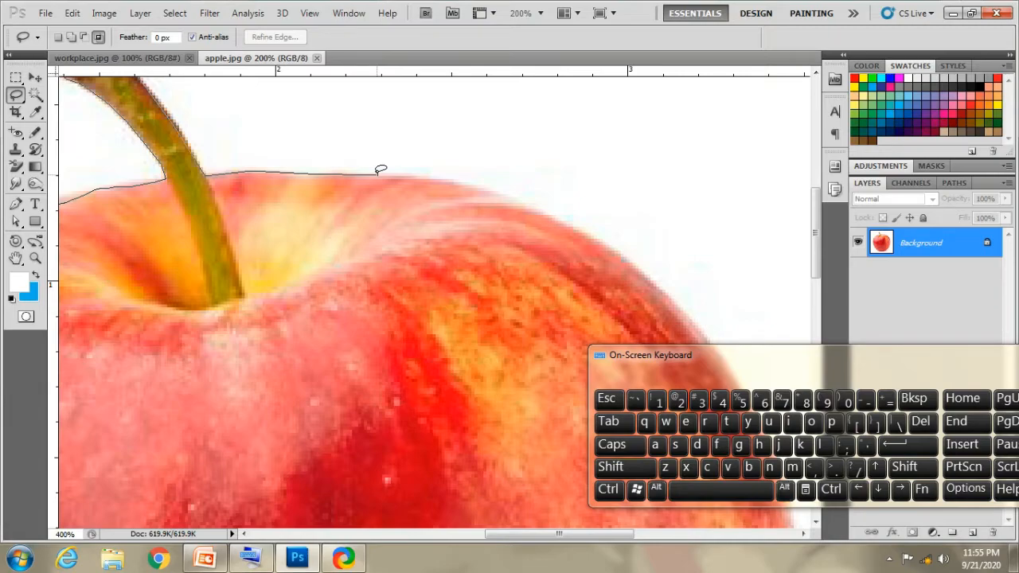
{"action": "mouse_move", "coordinate": [381, 169]}
{"action": "left_mouse_down"}
{"action": "mouse_move", "coordinate": [490, 196]}
{"action": "mouse_move", "coordinate": [616, 244]}
{"action": "left_mouse_up"}
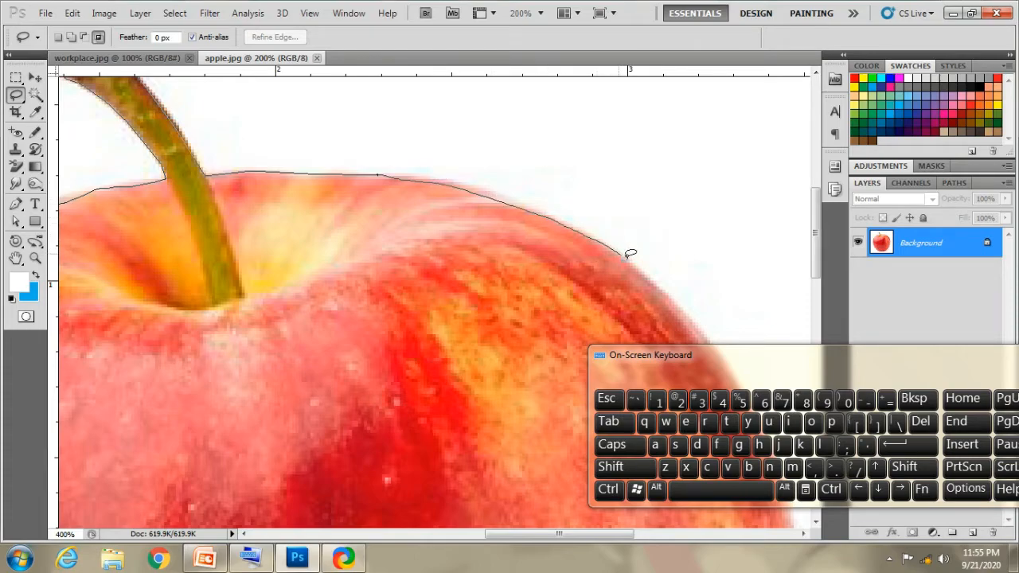
{"action": "mouse_move", "coordinate": [638, 268]}
{"action": "left_mouse_down"}
{"action": "mouse_move", "coordinate": [454, 146]}
{"action": "mouse_move", "coordinate": [492, 167]}
{"action": "left_mouse_up"}
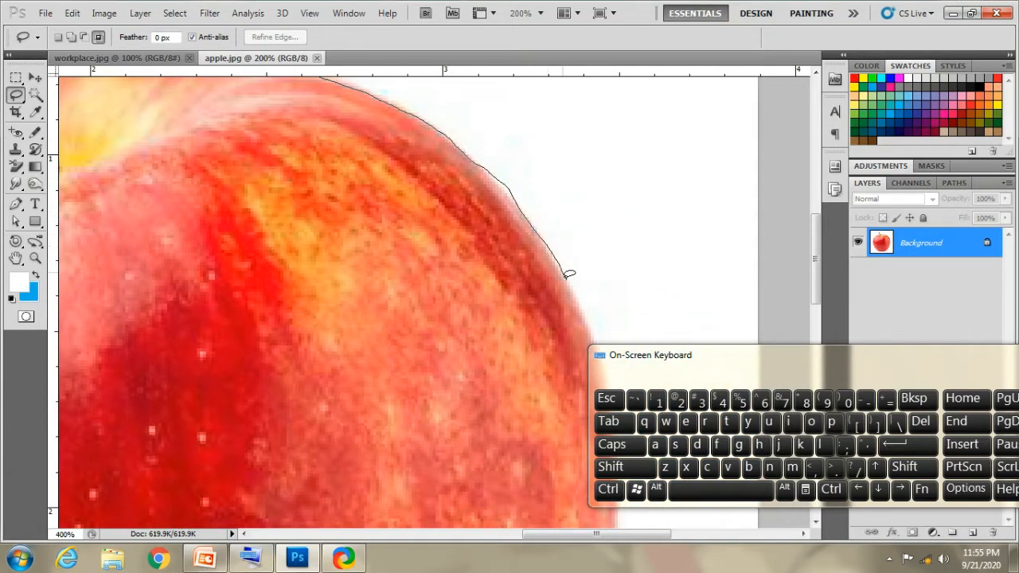
Step: Continue the lasso outline down the apple's right side and around its lower-right curve to the bottom edge
{"action": "mouse_move", "coordinate": [568, 283]}
{"action": "left_mouse_down"}
{"action": "mouse_move", "coordinate": [422, 142]}
{"action": "mouse_move", "coordinate": [442, 163]}
{"action": "left_mouse_up"}
{"action": "mouse_move", "coordinate": [475, 353]}
{"action": "left_mouse_down"}
{"action": "mouse_move", "coordinate": [467, 419]}
{"action": "mouse_move", "coordinate": [552, 164]}
{"action": "mouse_move", "coordinate": [557, 186]}
{"action": "mouse_move", "coordinate": [523, 342]}
{"action": "mouse_move", "coordinate": [495, 394]}
{"action": "mouse_move", "coordinate": [539, 303]}
{"action": "mouse_move", "coordinate": [479, 425]}
{"action": "mouse_move", "coordinate": [439, 477]}
{"action": "mouse_move", "coordinate": [562, 213]}
{"action": "left_mouse_up"}
{"action": "key", "text": "alt"}
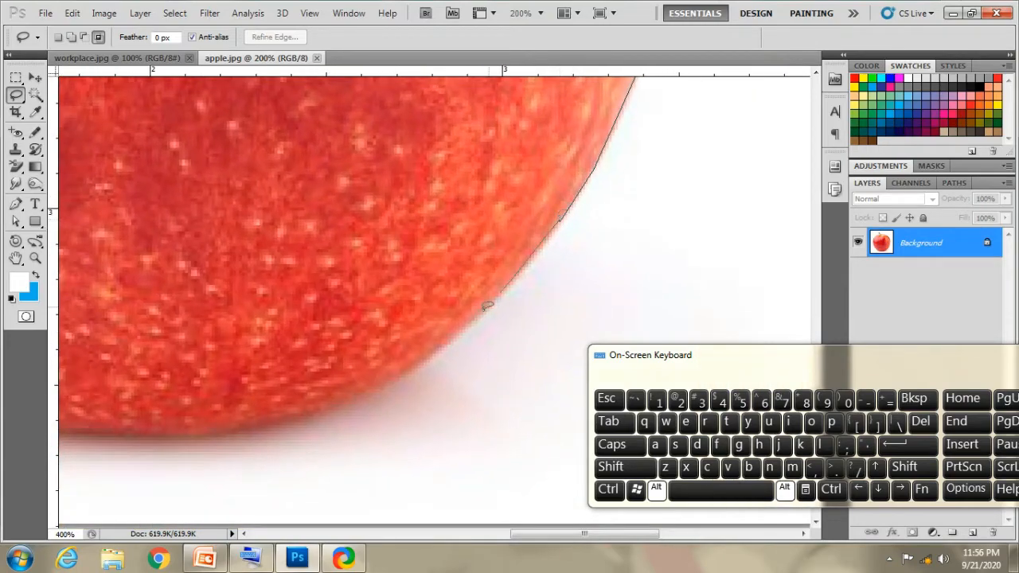
{"action": "mouse_move", "coordinate": [459, 333]}
{"action": "left_mouse_down"}
{"action": "mouse_move", "coordinate": [581, 246]}
{"action": "mouse_move", "coordinate": [464, 319]}
{"action": "mouse_move", "coordinate": [449, 315]}
{"action": "mouse_move", "coordinate": [656, 237]}
{"action": "mouse_move", "coordinate": [655, 249]}
{"action": "mouse_move", "coordinate": [551, 272]}
{"action": "mouse_move", "coordinate": [345, 263]}
{"action": "mouse_move", "coordinate": [569, 335]}
{"action": "left_mouse_up"}
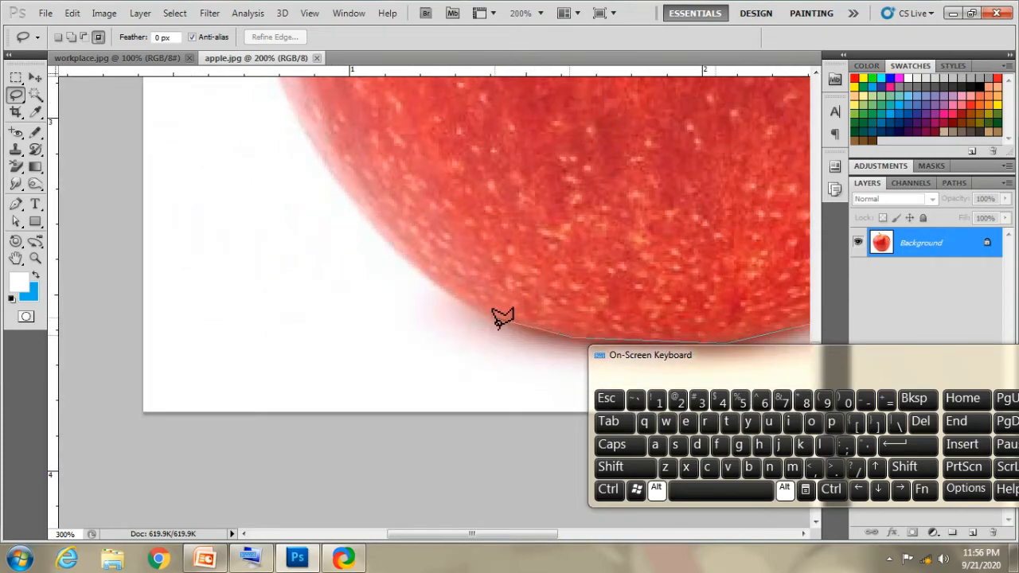
Step: Trace the apple's lower-left edge with straight lasso segments up to the outline's starting point and close the selection
{"action": "left_click", "coordinate": [494, 319], "text": "alt"}
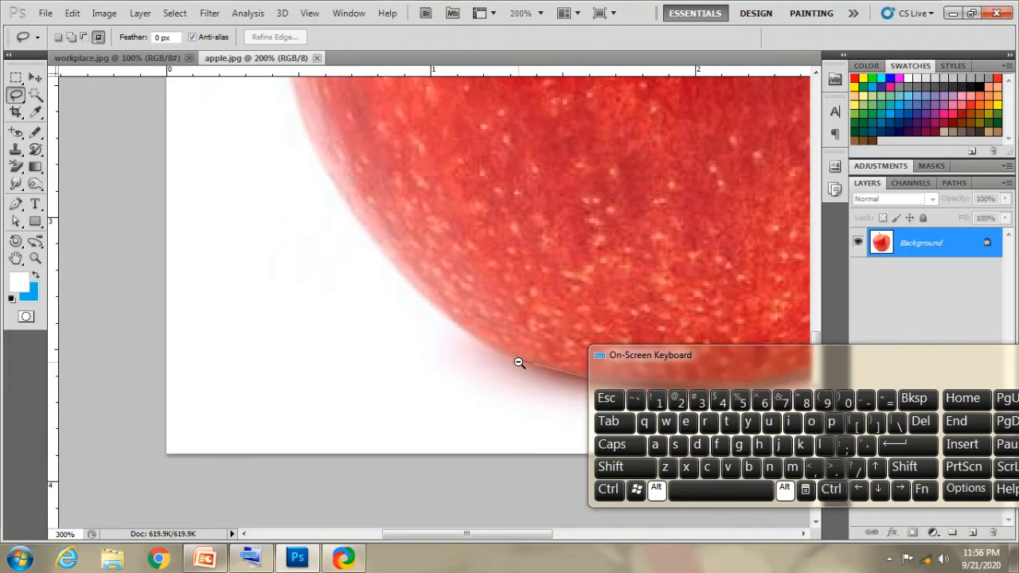
{"action": "left_click", "coordinate": [435, 307]}
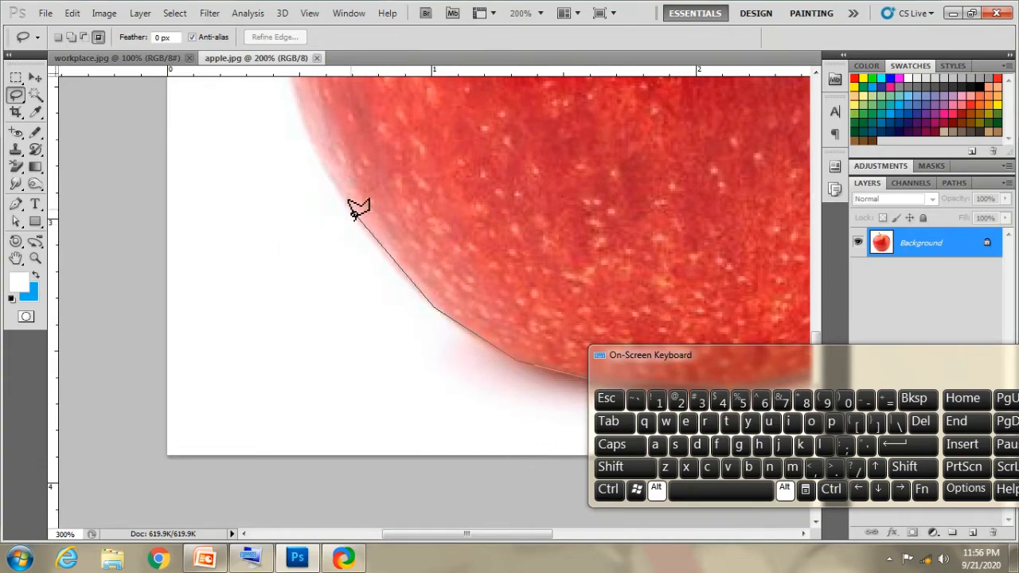
{"action": "left_click_drag", "start_coordinate": [350, 210], "coordinate": [398, 358]}
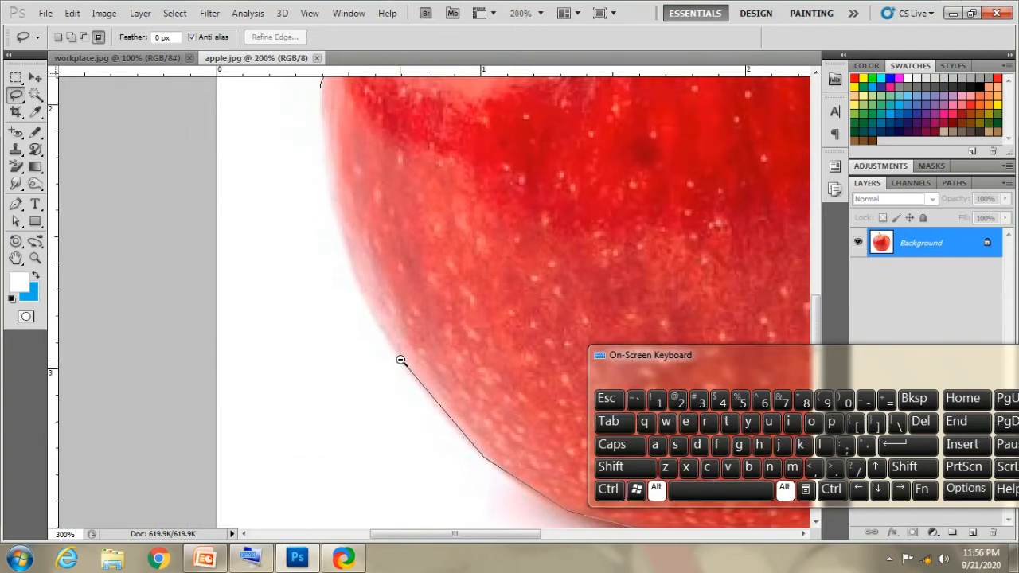
{"action": "left_click", "coordinate": [400, 357]}
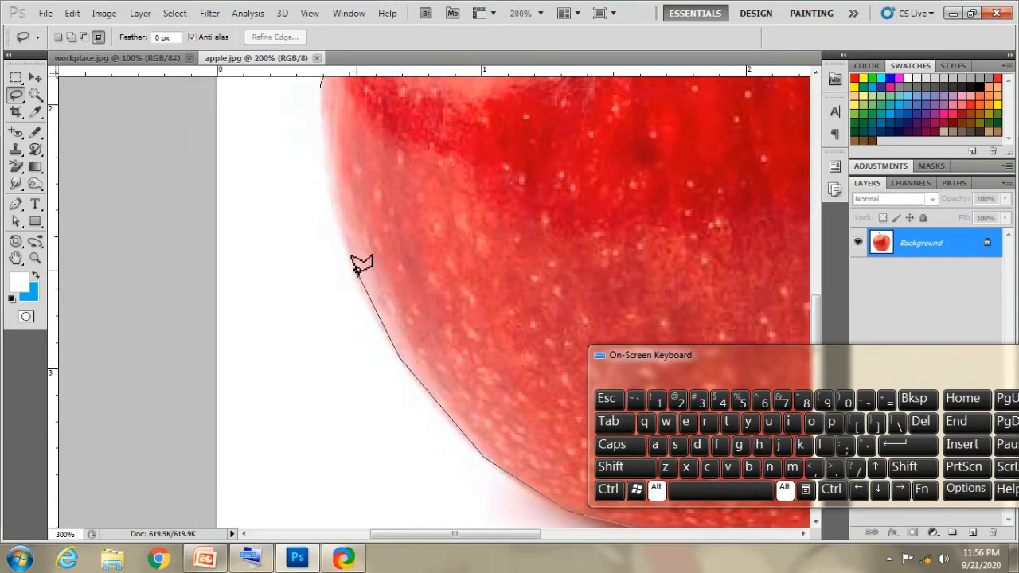
{"action": "left_click", "coordinate": [347, 245]}
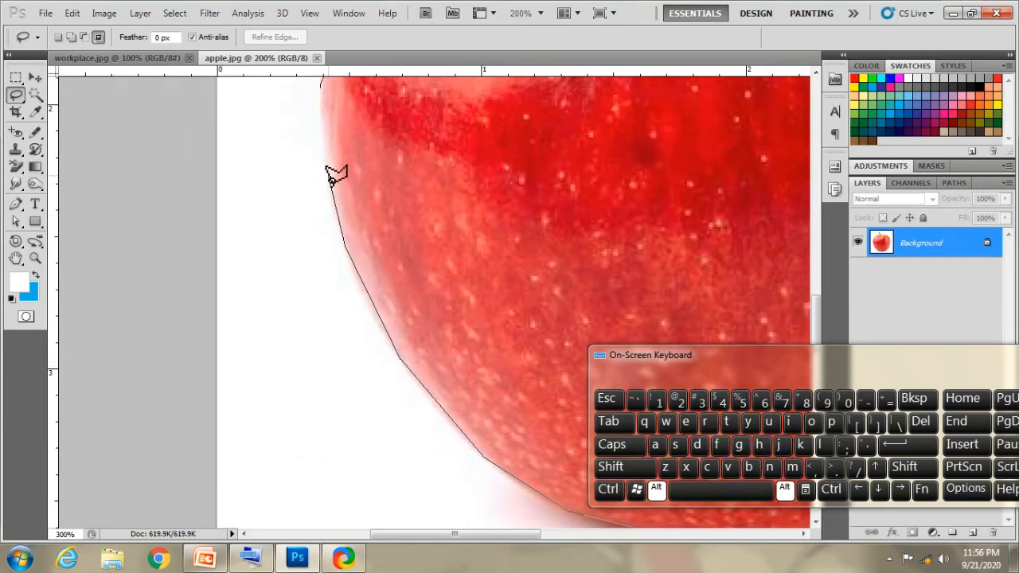
{"action": "left_click_drag", "start_coordinate": [329, 170], "coordinate": [331, 273]}
{"action": "left_click", "coordinate": [332, 273], "text": "alt"}
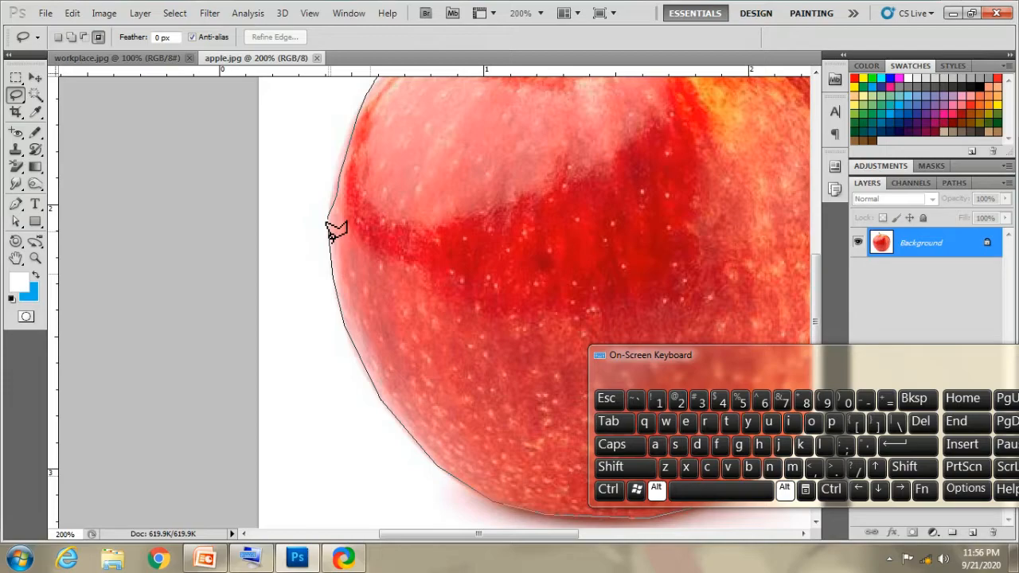
{"action": "left_click", "coordinate": [330, 233]}
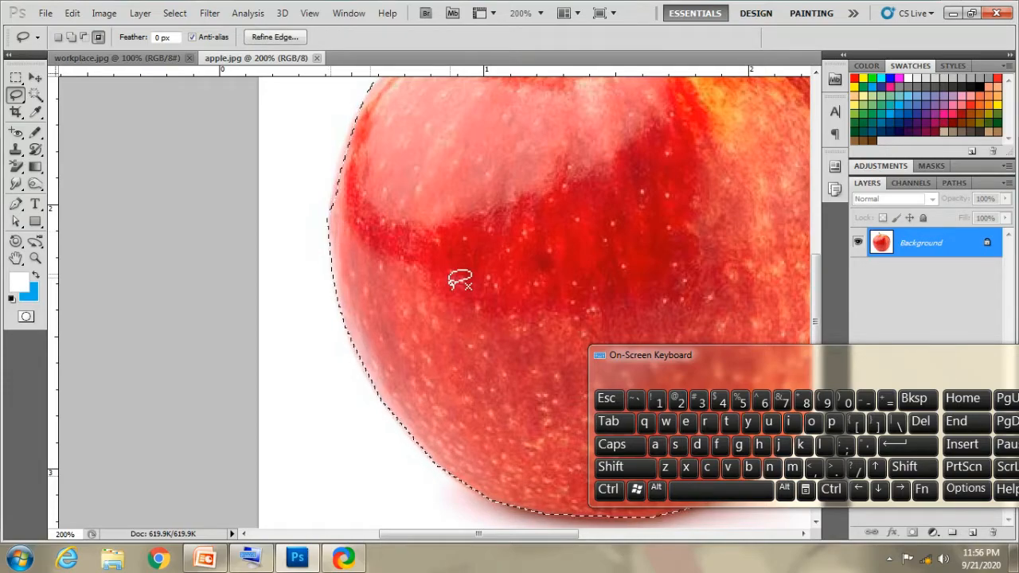
Step: Set the view to 100% to show the whole apple selection and deselect it
{"action": "left_click", "coordinate": [540, 13]}
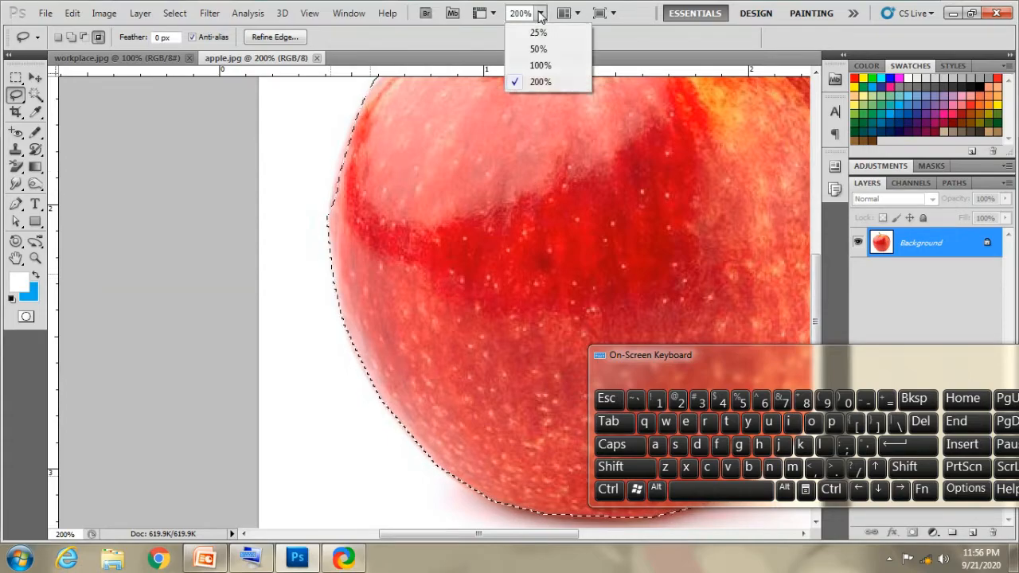
{"action": "left_click", "coordinate": [539, 65]}
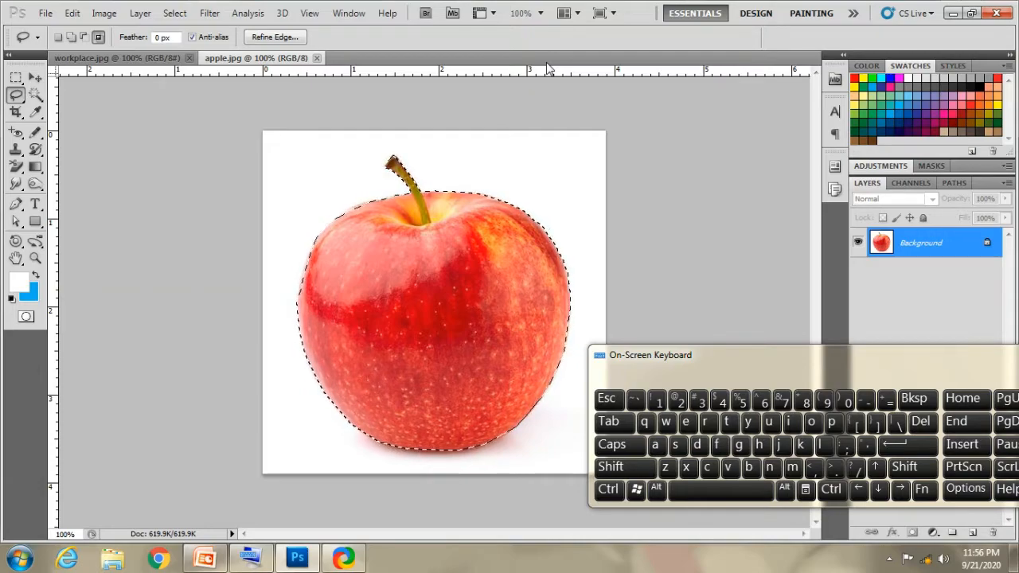
{"action": "key", "text": "ctrl+d"}
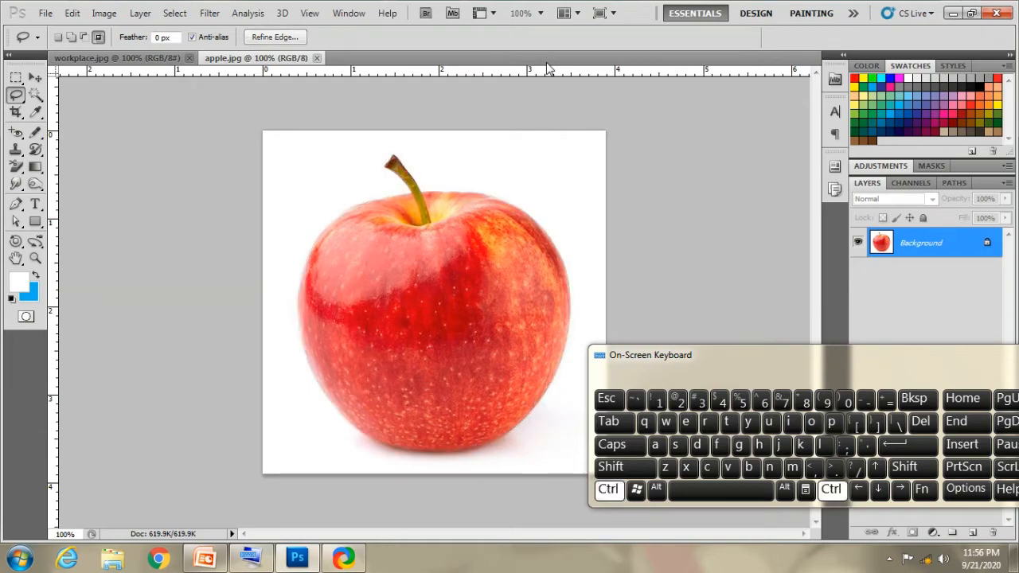
Step: Start a freehand lasso outline that winds through the apple's middle and lower part to its left side
{"action": "mouse_move", "coordinate": [397, 252]}
{"action": "left_mouse_down"}
{"action": "mouse_move", "coordinate": [468, 282]}
{"action": "mouse_move", "coordinate": [445, 345]}
{"action": "mouse_move", "coordinate": [514, 382]}
{"action": "mouse_move", "coordinate": [413, 420]}
{"action": "left_mouse_up"}
{"action": "left_click_drag", "start_coordinate": [342, 338], "coordinate": [343, 334]}
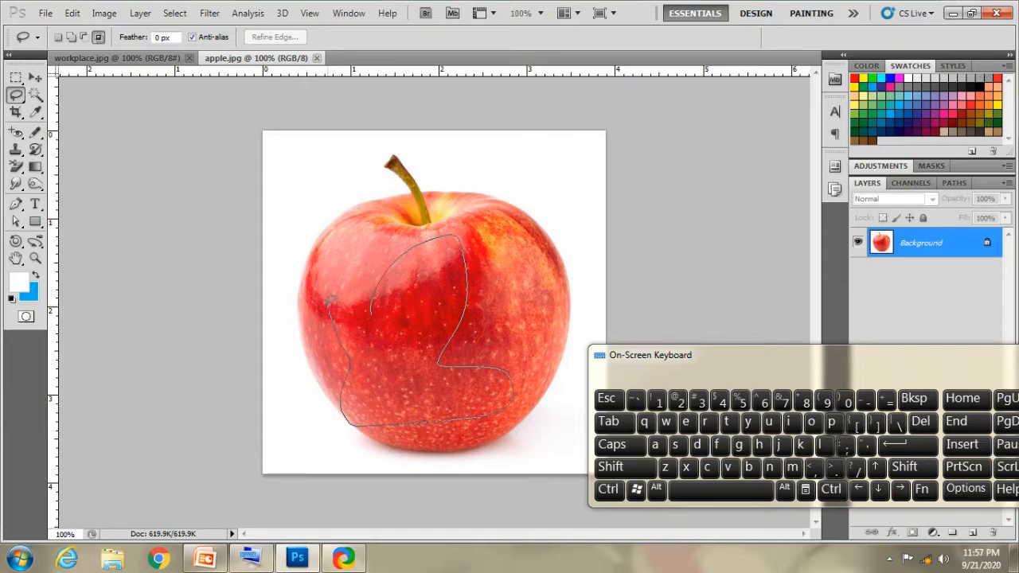
{"action": "key", "text": "alt"}
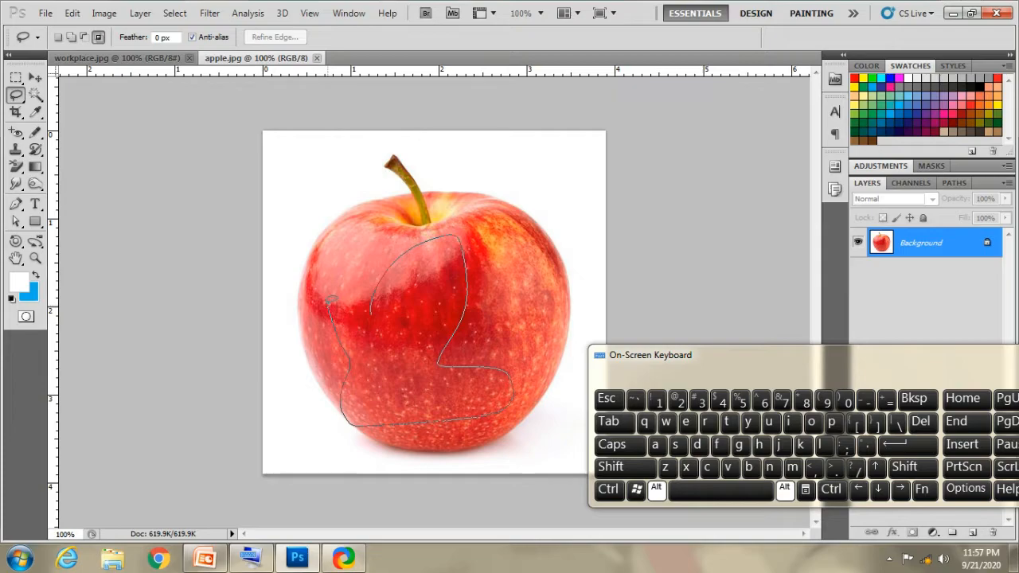
Step: Extend the freehand outline with straight lasso segments around the apple's interior, close it into a selection and deselect it
{"action": "mouse_move", "coordinate": [330, 309]}
{"action": "left_mouse_down"}
{"action": "mouse_move", "coordinate": [339, 263]}
{"action": "mouse_move", "coordinate": [385, 201]}
{"action": "left_mouse_up"}
{"action": "left_click", "coordinate": [380, 199], "text": "alt"}
{"action": "left_click", "coordinate": [468, 206], "text": "alt"}
{"action": "left_click", "coordinate": [528, 281], "text": "alt"}
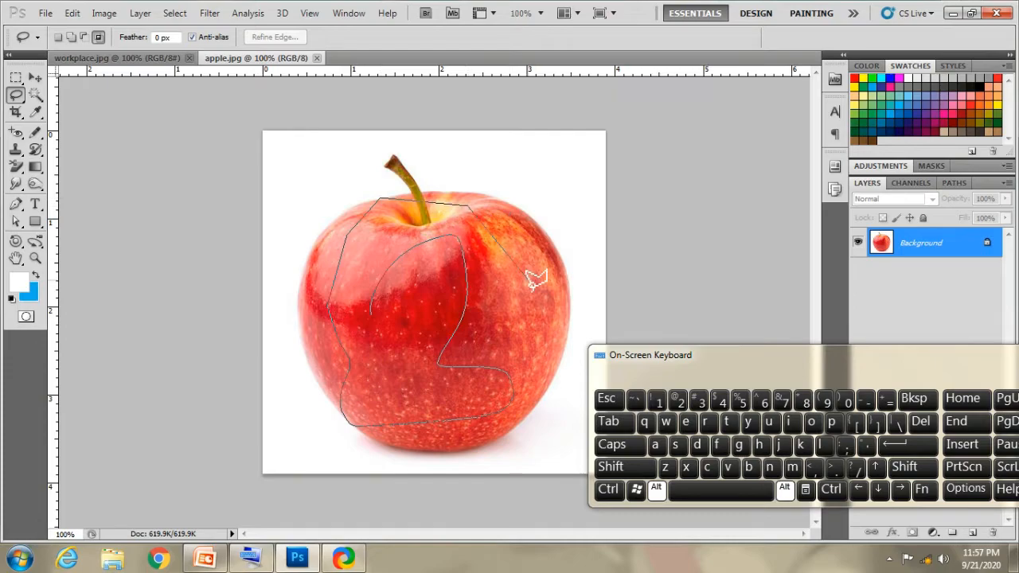
{"action": "left_click", "coordinate": [516, 415], "text": "alt"}
{"action": "left_click", "coordinate": [442, 364], "text": "alt"}
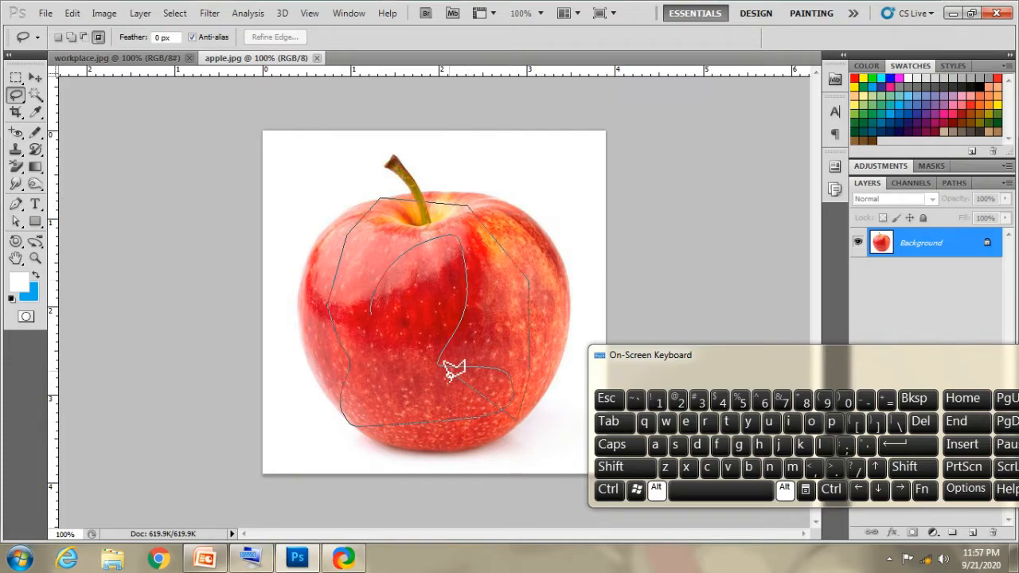
{"action": "left_click", "coordinate": [380, 301], "text": "alt"}
{"action": "left_click", "coordinate": [402, 226], "text": "alt"}
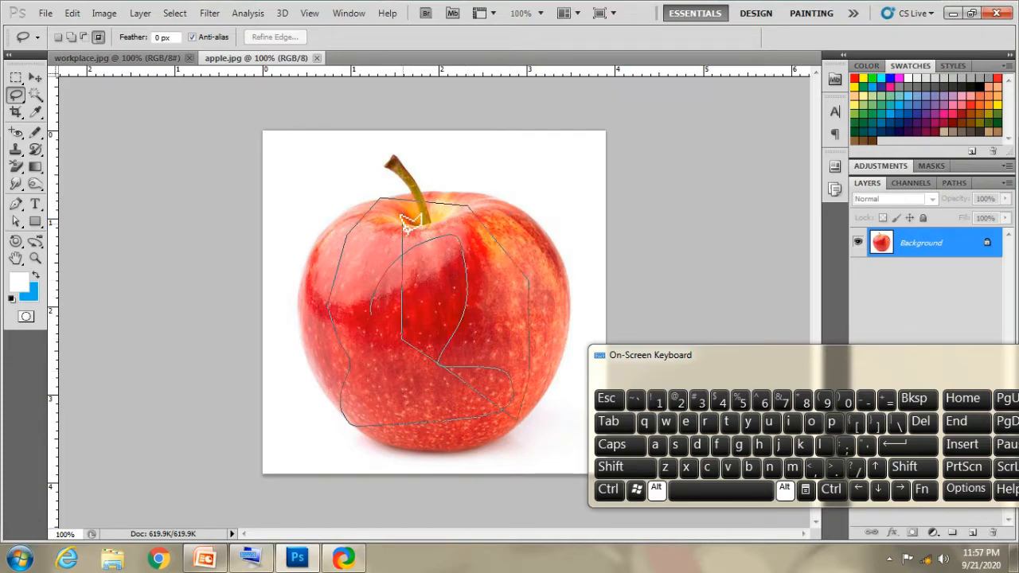
{"action": "left_click", "coordinate": [372, 316], "text": "alt"}
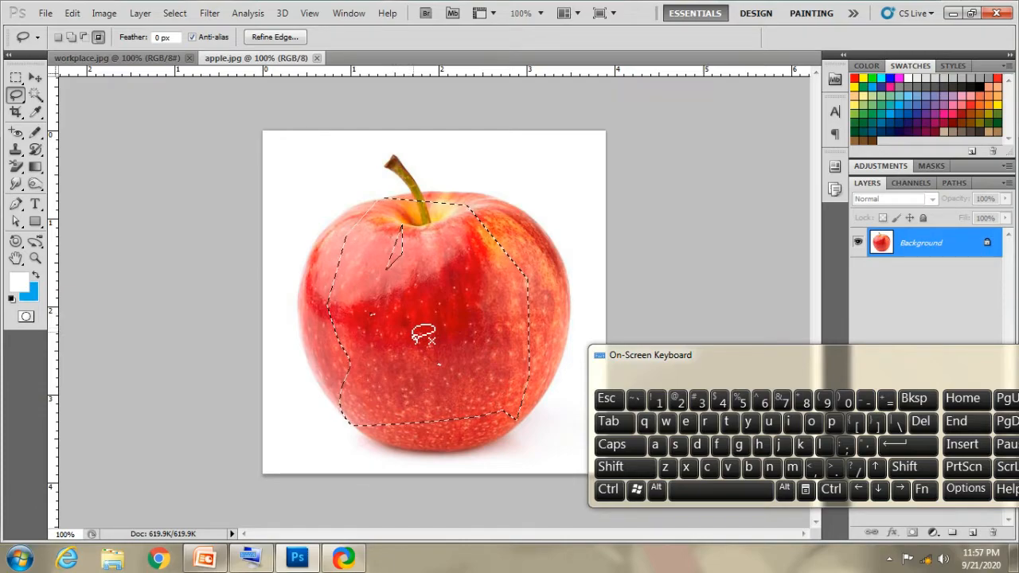
{"action": "key", "text": "ctrl+d"}
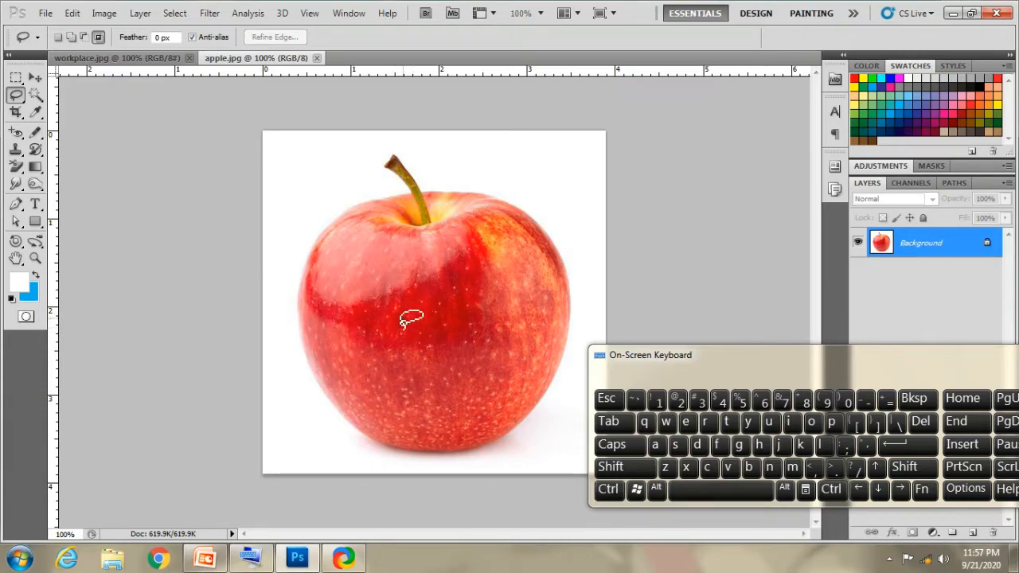
{"action": "left_click_drag", "start_coordinate": [334, 271], "coordinate": [336, 336]}
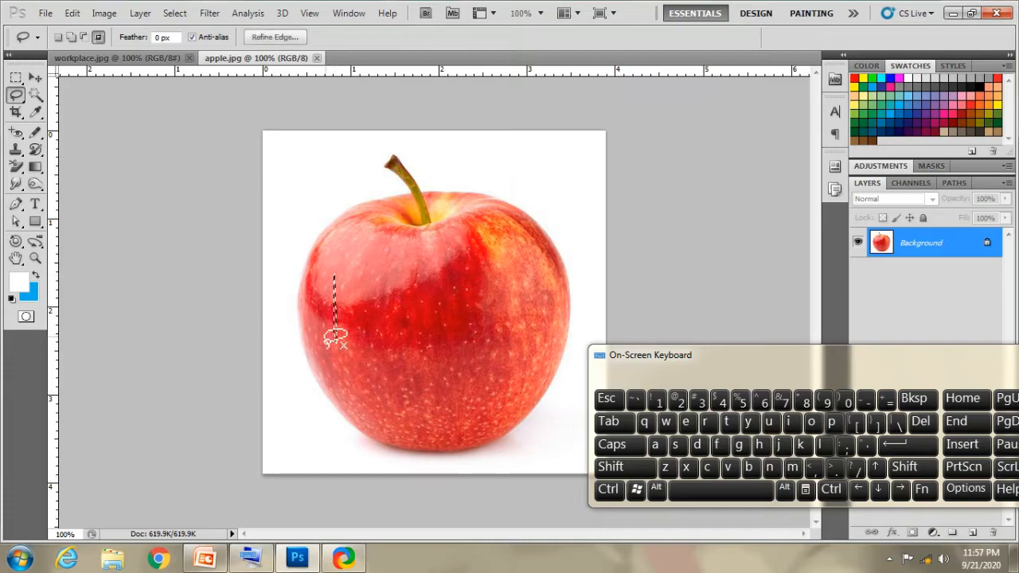
{"action": "key", "text": "ctrl+d"}
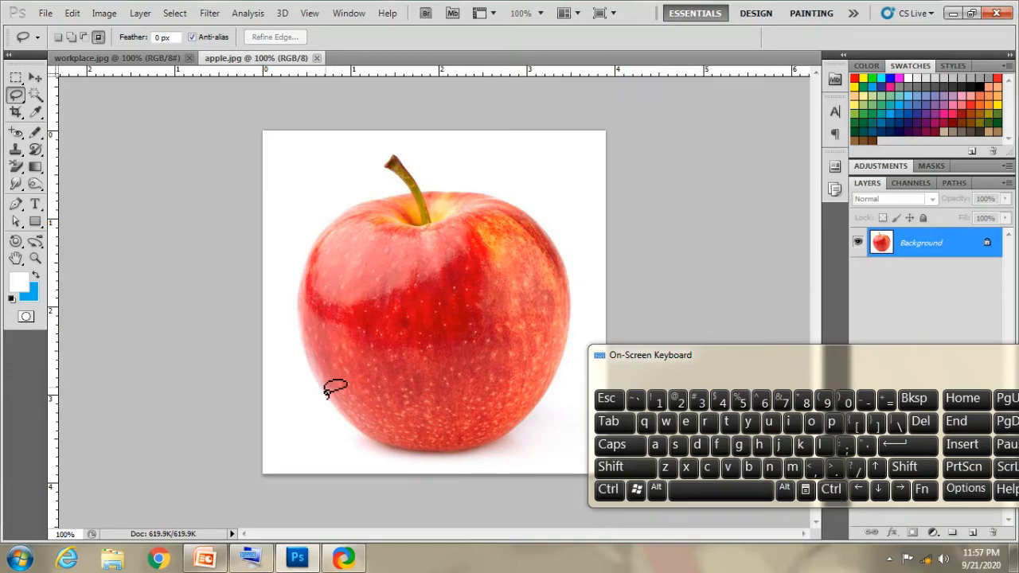
{"action": "mouse_move", "coordinate": [304, 317]}
{"action": "left_mouse_down"}
{"action": "mouse_move", "coordinate": [302, 273]}
{"action": "mouse_move", "coordinate": [318, 234]}
{"action": "left_mouse_up"}
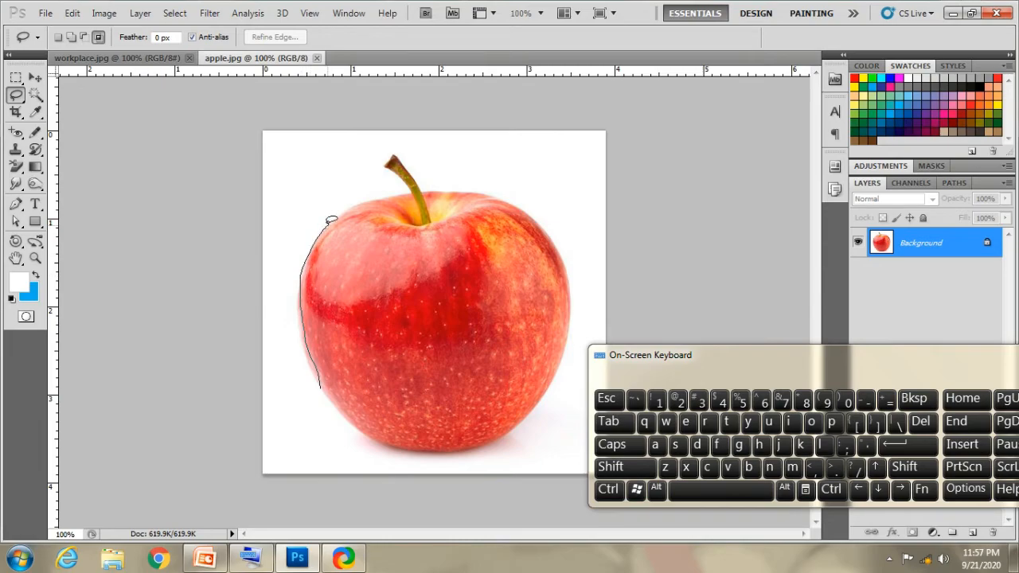
{"action": "key", "text": "alt"}
{"action": "mouse_move", "coordinate": [329, 229]}
{"action": "left_mouse_down"}
{"action": "mouse_move", "coordinate": [372, 210]}
{"action": "mouse_move", "coordinate": [490, 206]}
{"action": "mouse_move", "coordinate": [542, 247]}
{"action": "mouse_move", "coordinate": [545, 297]}
{"action": "mouse_move", "coordinate": [528, 364]}
{"action": "left_mouse_up"}
{"action": "key", "text": "ctrl+d"}
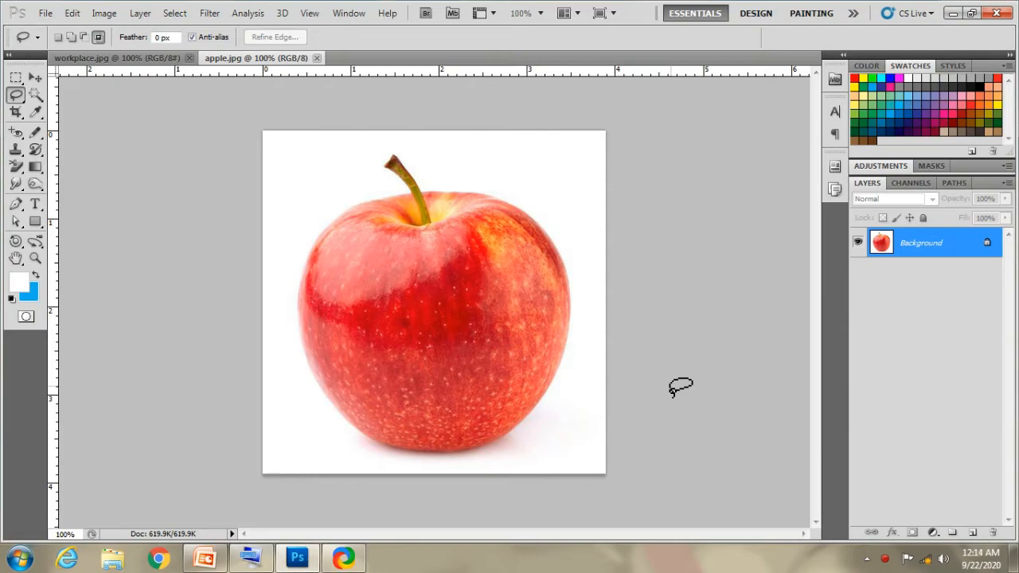
{"action": "left_click", "coordinate": [31, 96]}
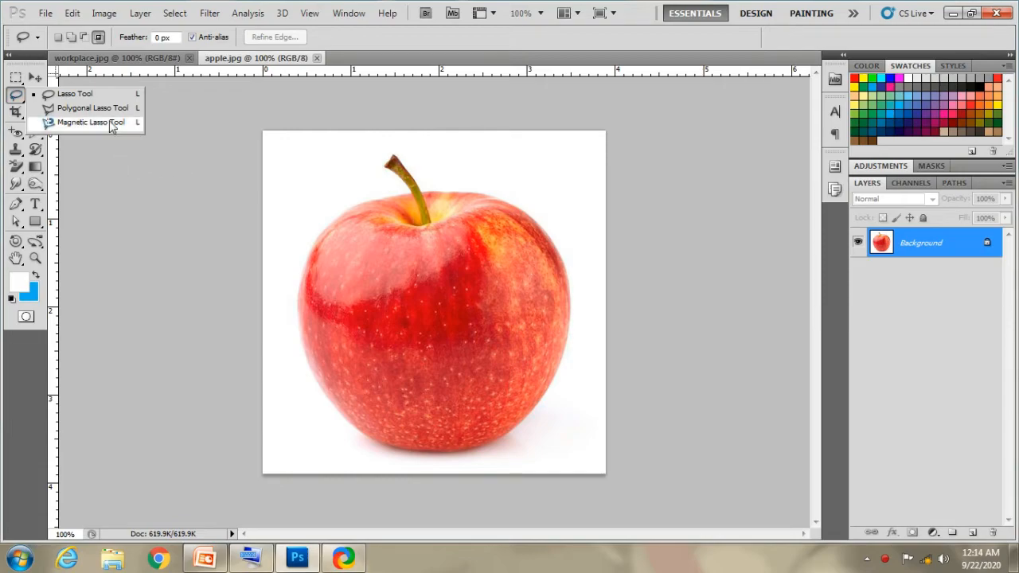
{"action": "left_click", "coordinate": [140, 153]}
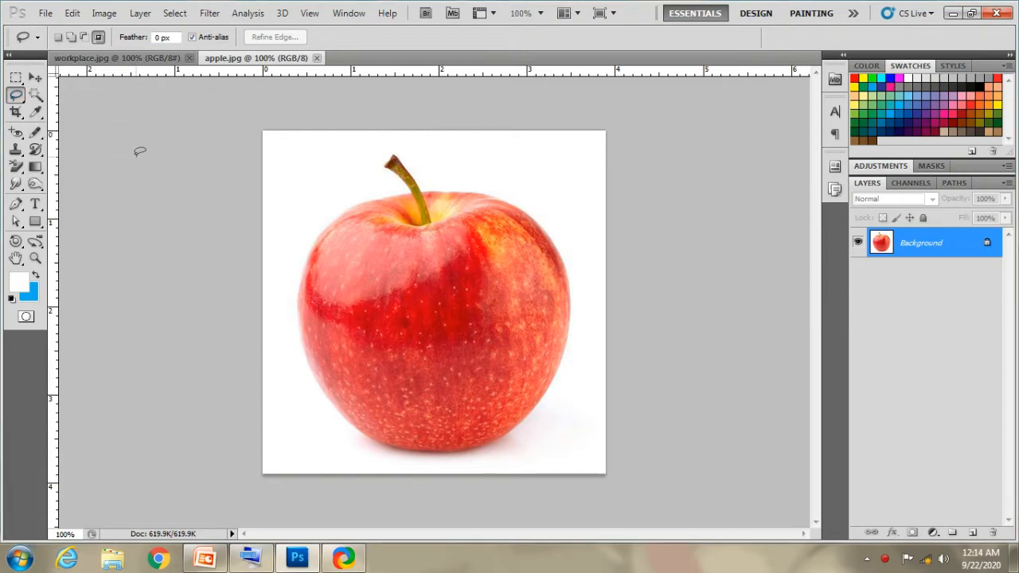